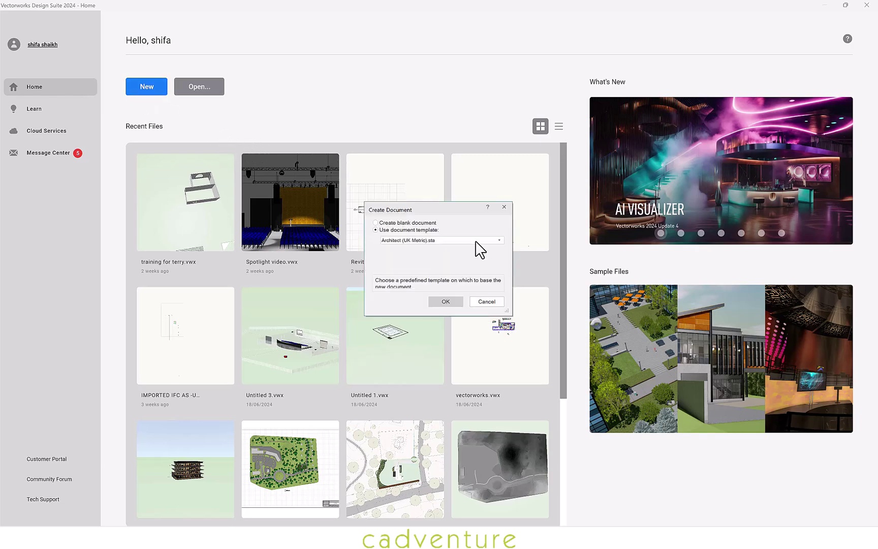
Create a new document from the Architect (UK Metric).sta template.
left_click(476, 241)
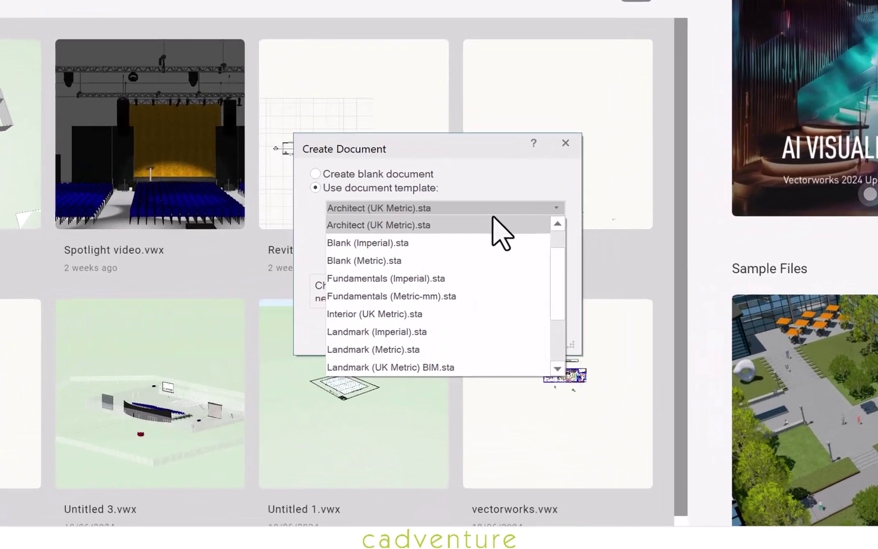
scroll(489, 224, "up", 1)
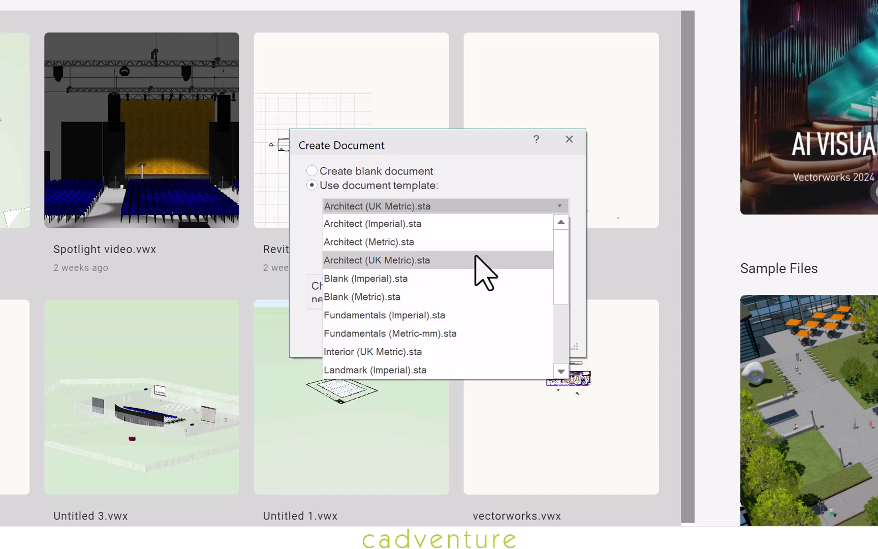
left_click(476, 260)
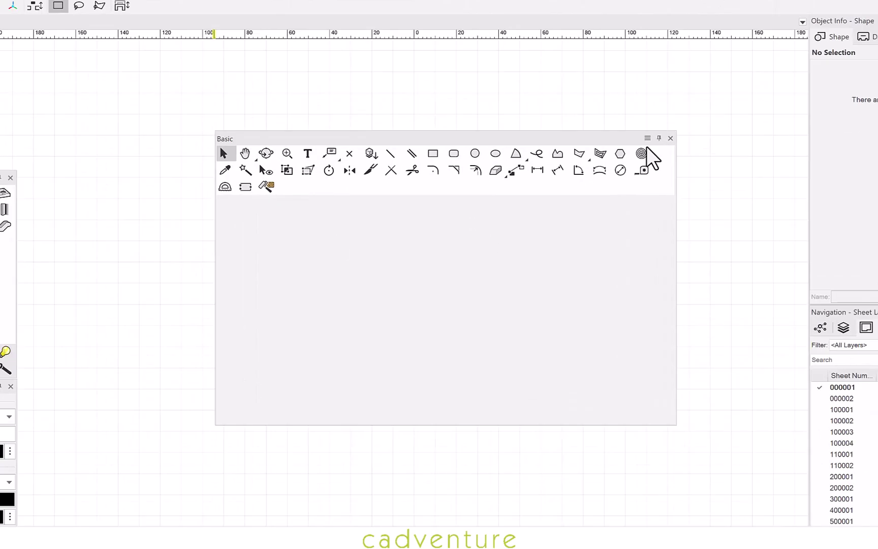
Show the Basic palette as icons and text, and float the Tool Sets palette over the canvas.
left_click(597, 174)
mouse_move(587, 187)
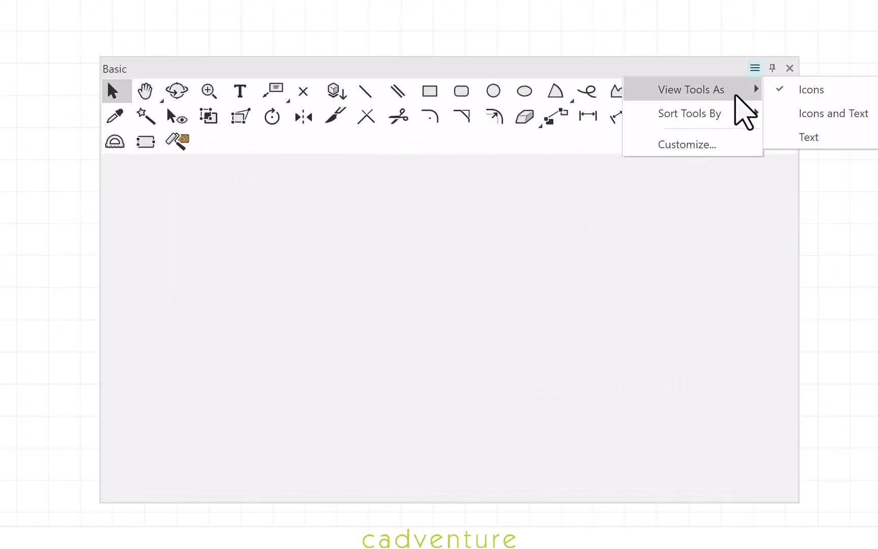
left_click(777, 112)
scroll(234, 178, "down", 3)
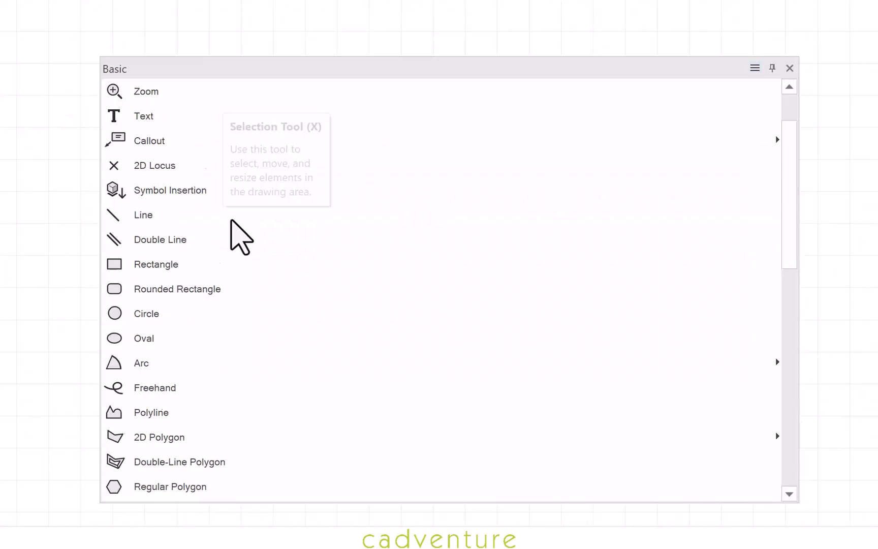
scroll(220, 362, "down", 20)
scroll(212, 486, "down", 1)
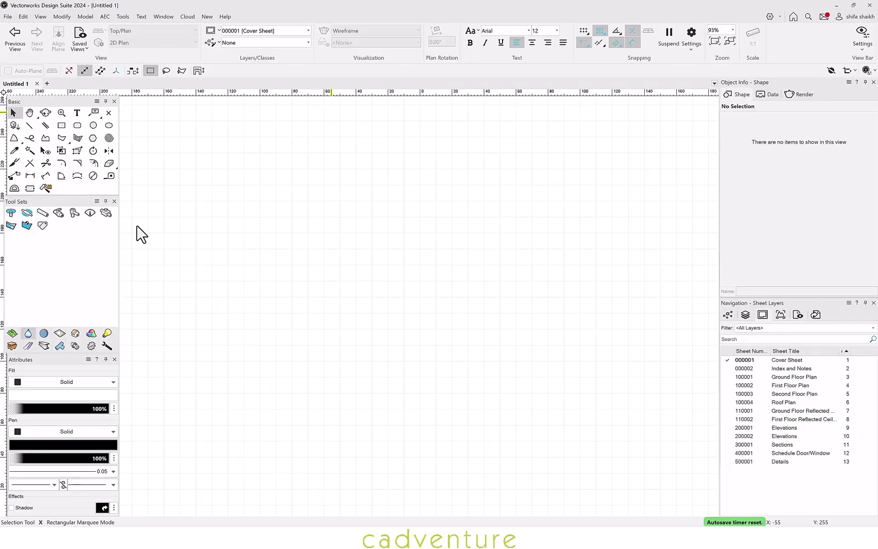
left_click_drag(91, 199, 456, 175)
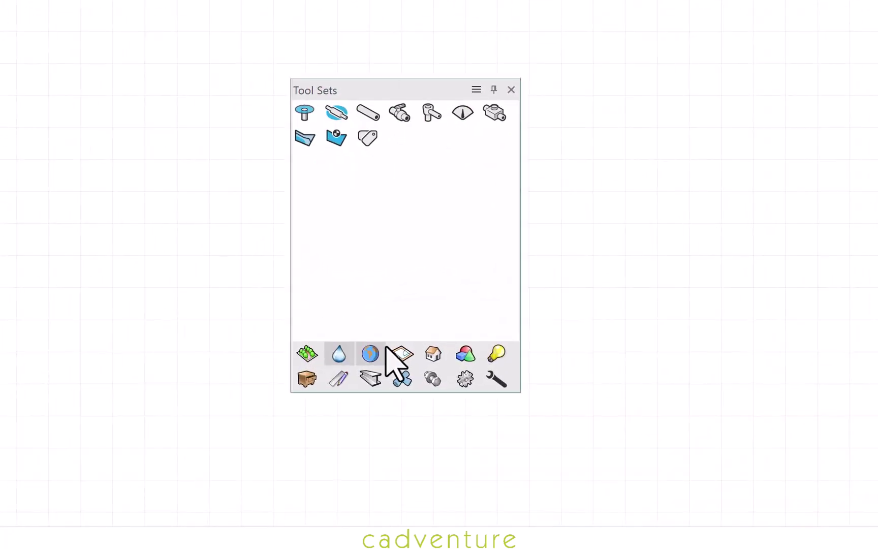
Browse every tool set, from Site Planning and Building Shell through to Utilities.
left_click(400, 354)
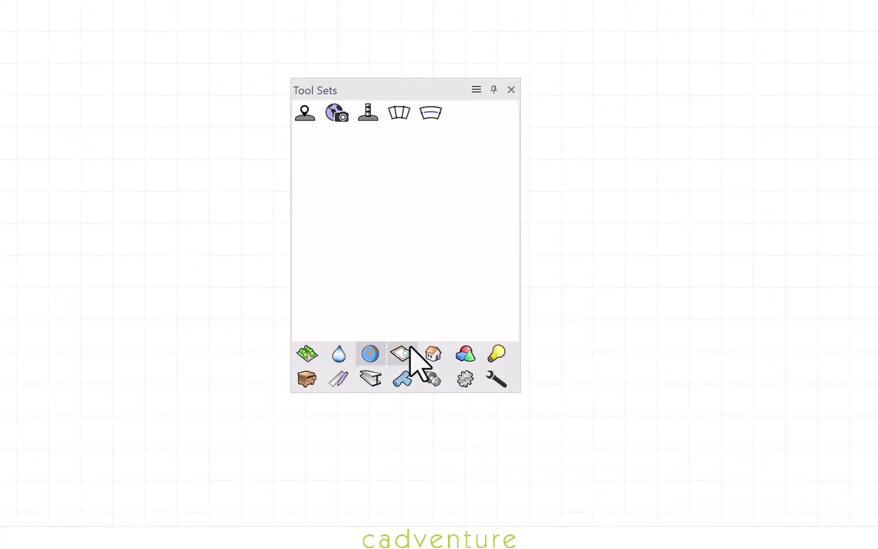
left_click(433, 353)
left_click(460, 354)
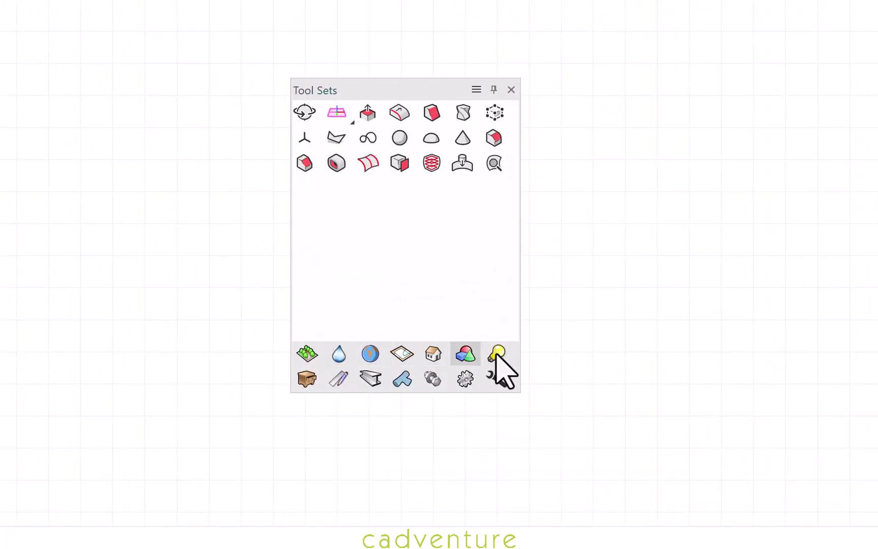
left_click(495, 354)
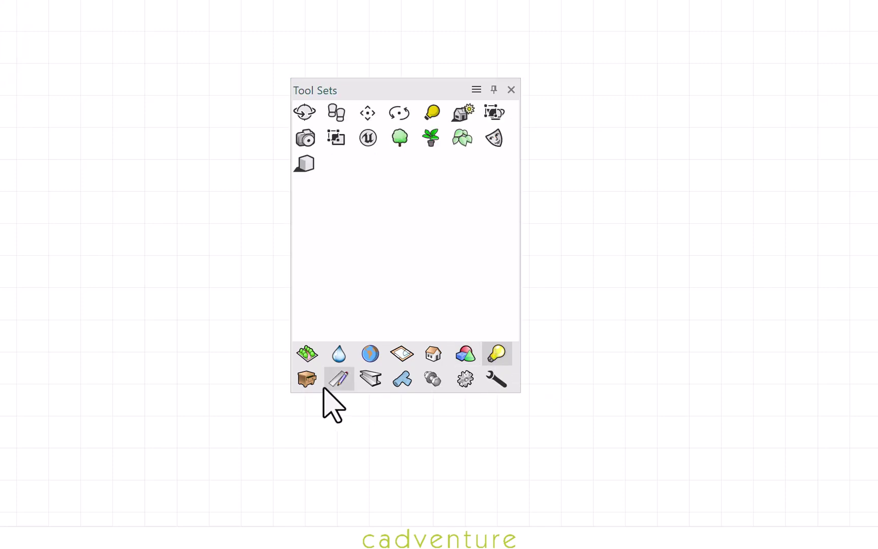
left_click(306, 377)
left_click(337, 380)
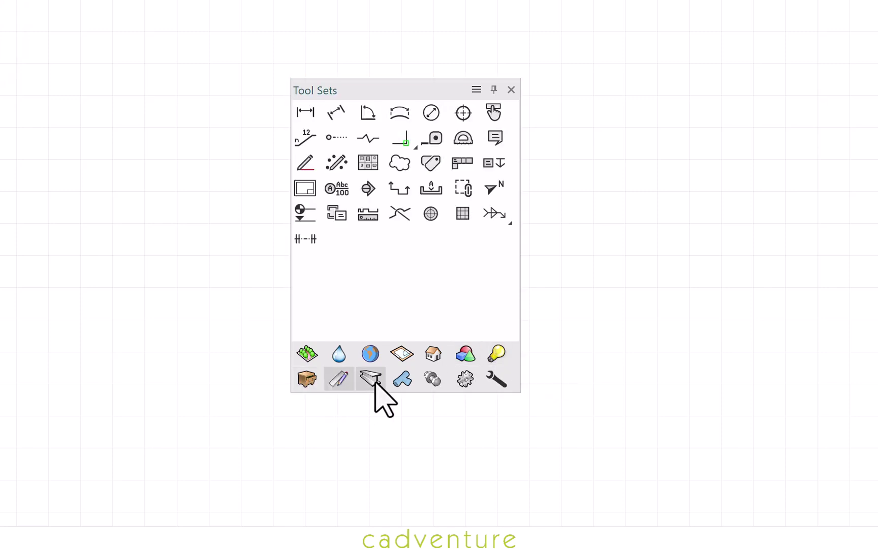
left_click(373, 380)
left_click(403, 378)
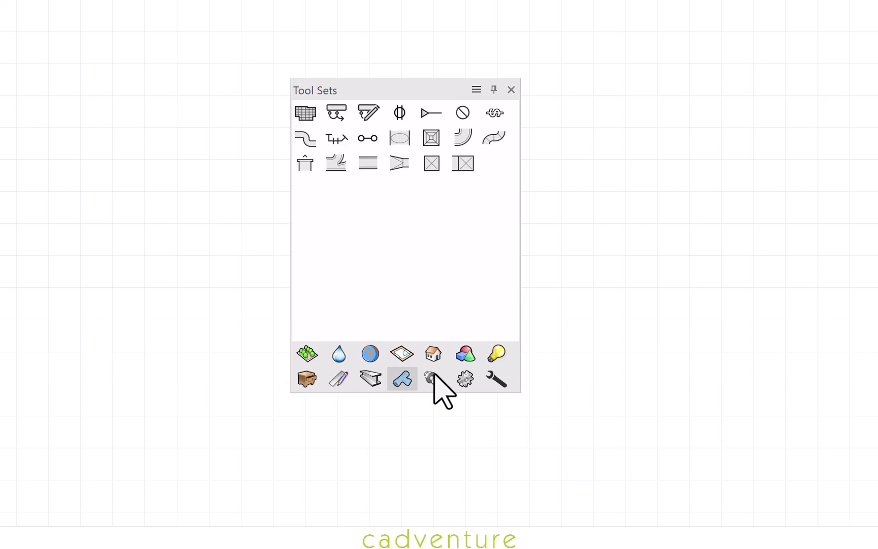
left_click(433, 379)
left_click(465, 378)
left_click(497, 378)
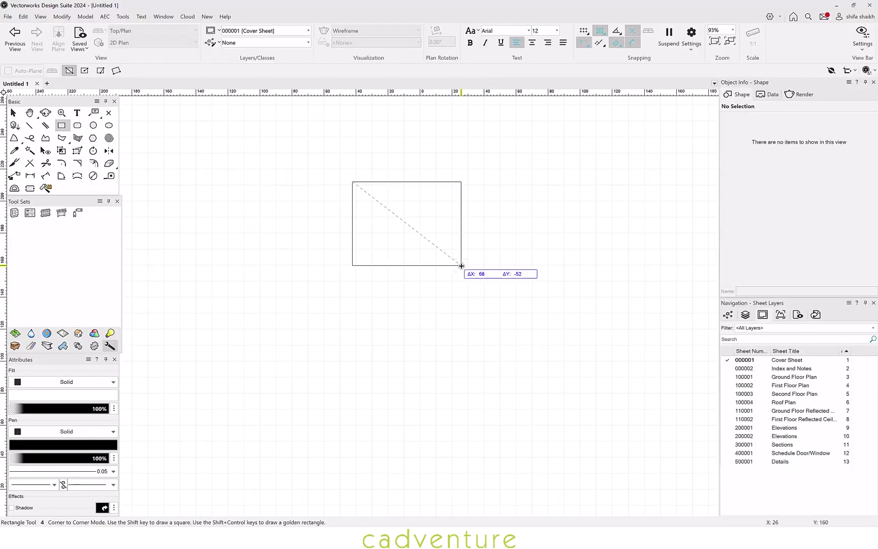
Draw a square on the cover sheet and fill it with pink.
left_click_drag(462, 267, 461, 290)
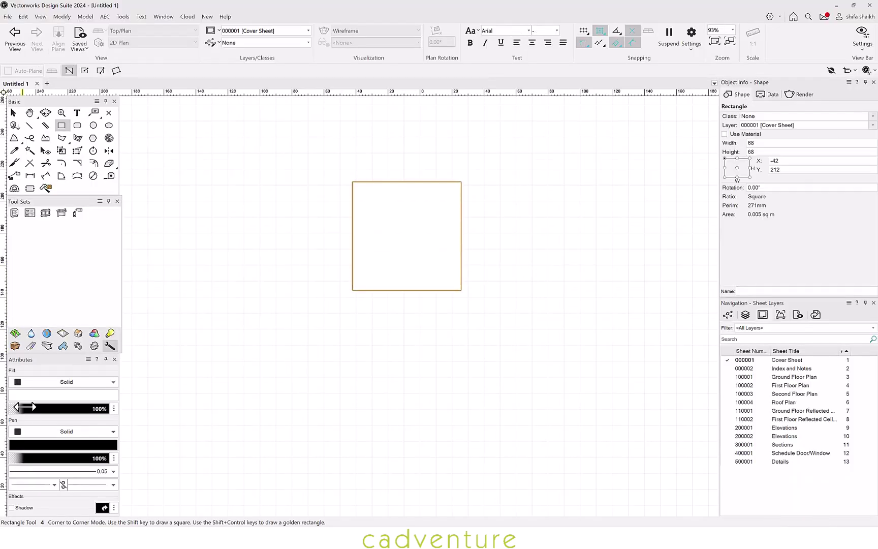
left_click_drag(34, 367, 504, 205)
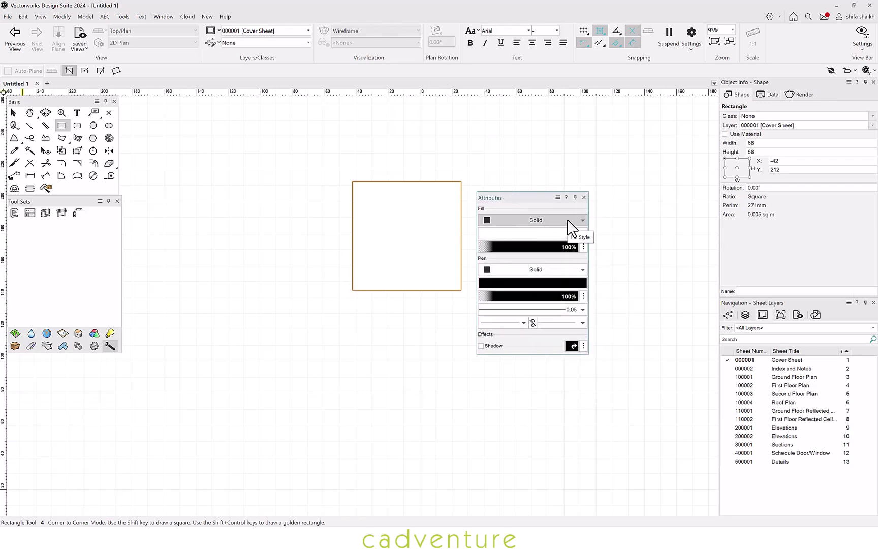
left_click(563, 221)
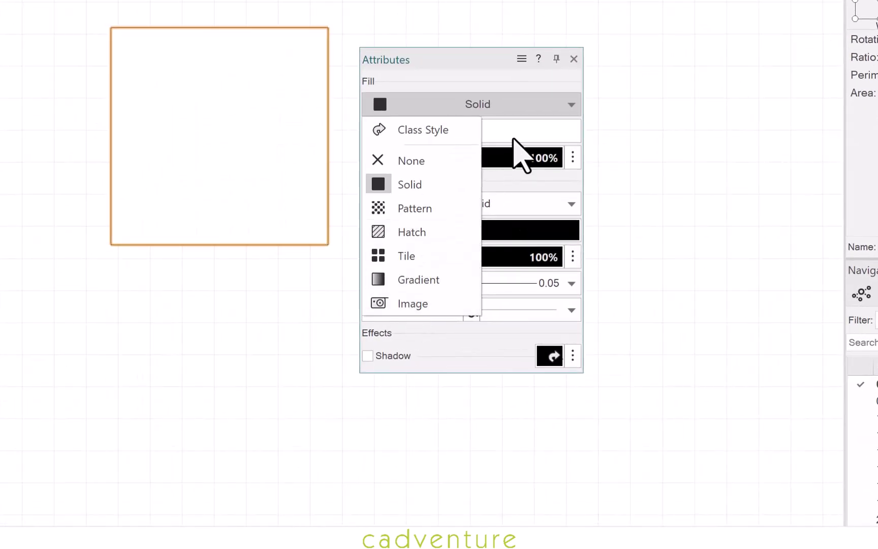
left_click(555, 237)
left_click(647, 268)
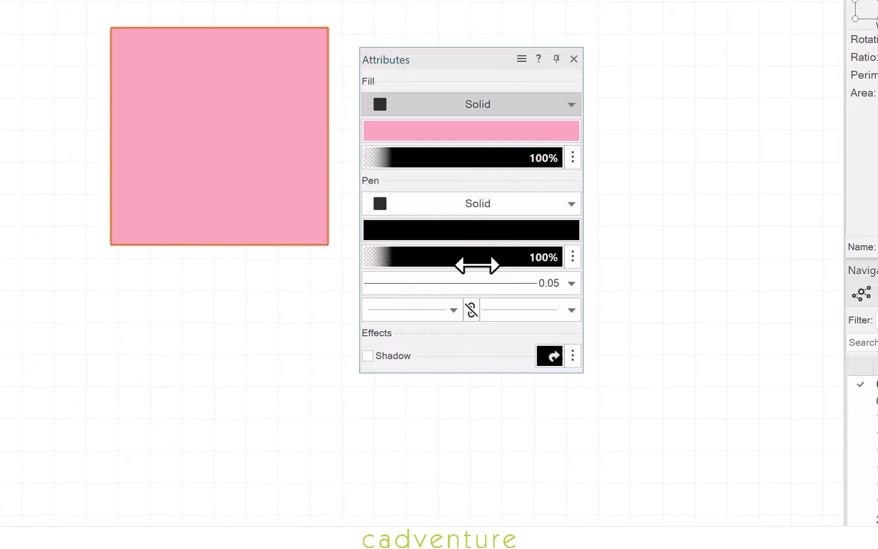
Give the square a Clover Green outline with 1.40 thickness.
left_click(470, 231)
left_click(687, 90)
left_click(572, 283)
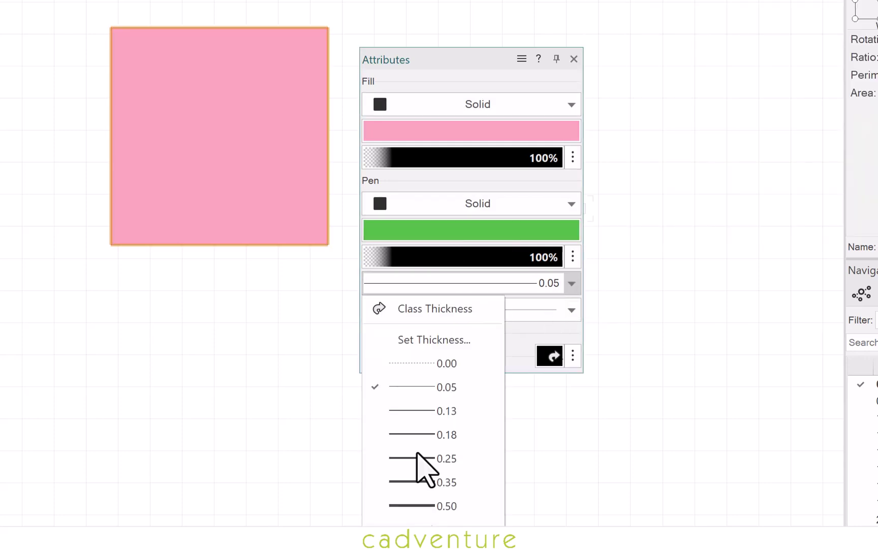
left_click(466, 453)
Add a drop shadow to the square and edit its angle and offset settings.
left_click(367, 356)
left_click(572, 358)
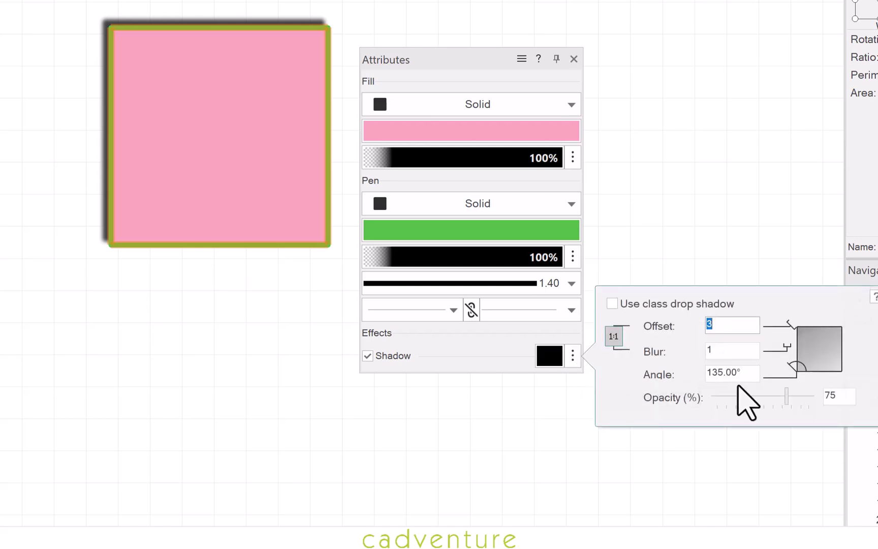
left_click(709, 379)
left_click(724, 329)
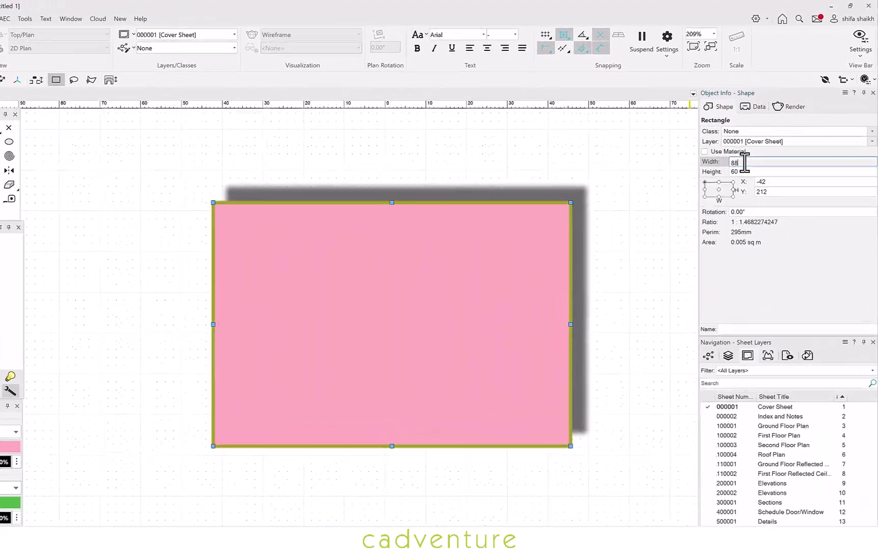
Set the rectangle's width to 44, then add one foot to make it 349.
type("44")
key("Return")
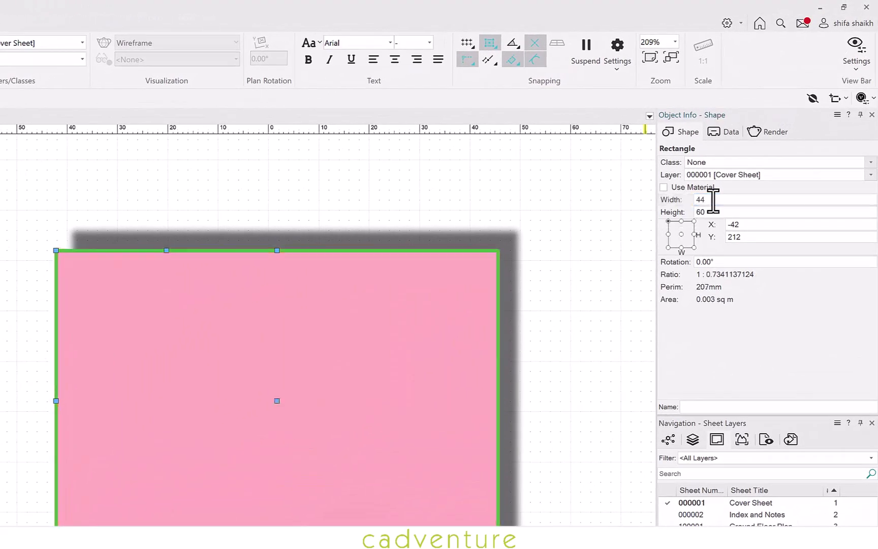
left_click(722, 199)
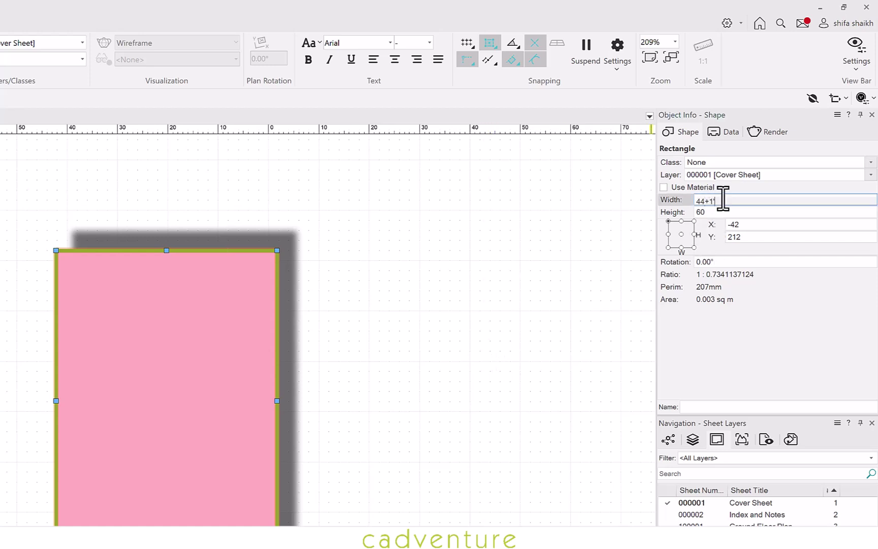
type("+1'")
key("Return")
scroll(147, 381, "down", 4)
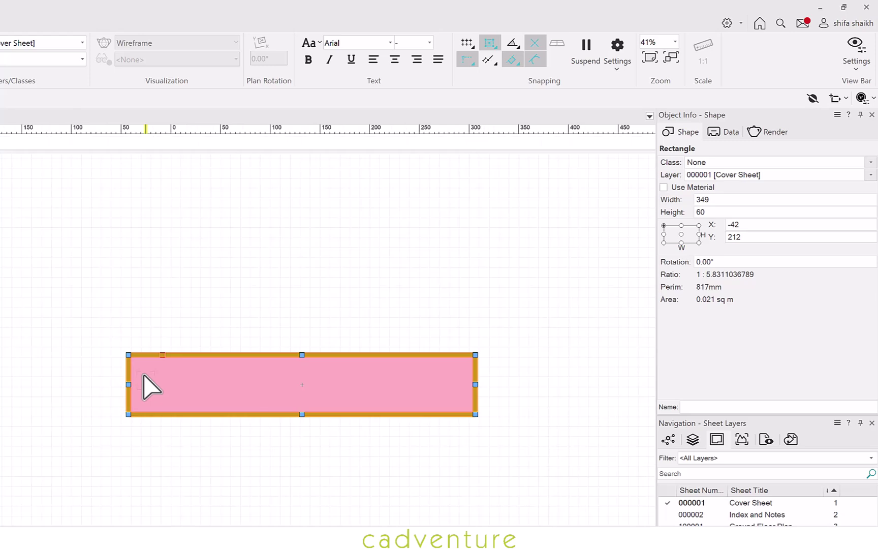
scroll(313, 378, "up", 1)
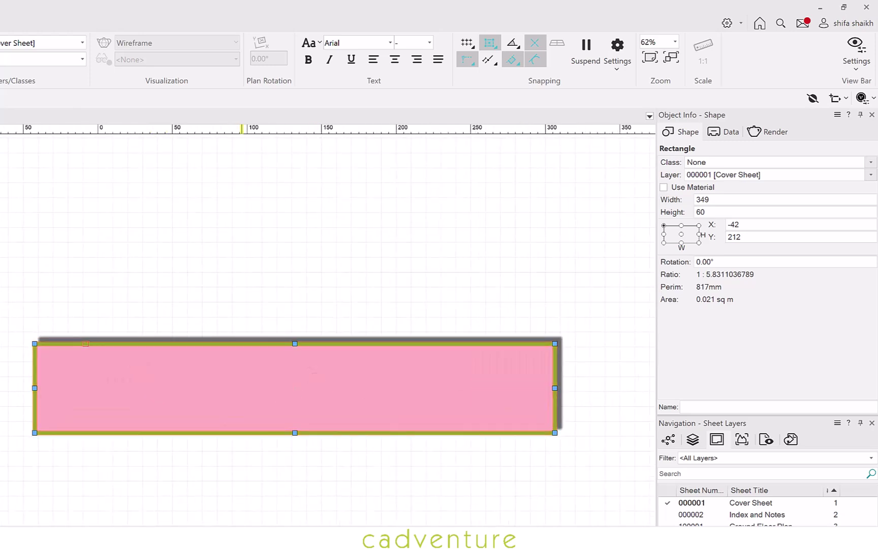
Rotate the rectangle by 45° and show its attached data records.
left_click(726, 201)
left_click(724, 262)
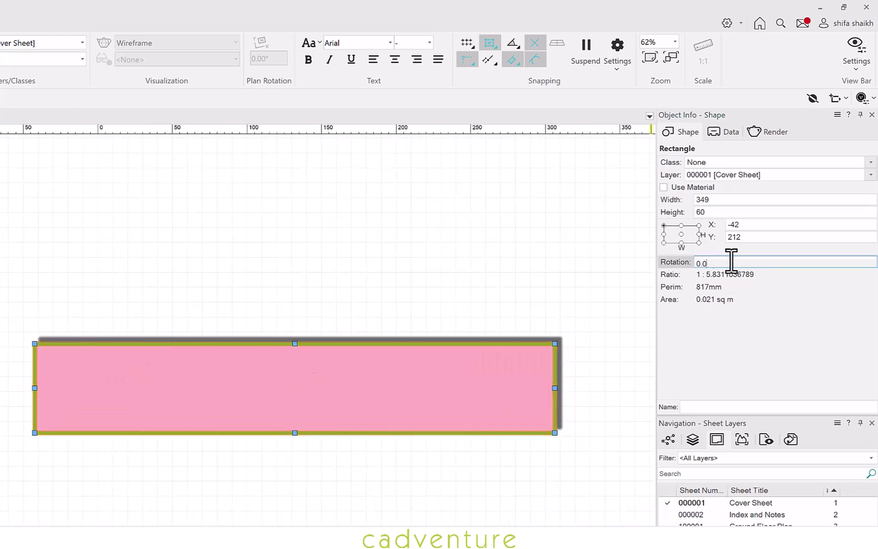
key("Return")
left_click(726, 131)
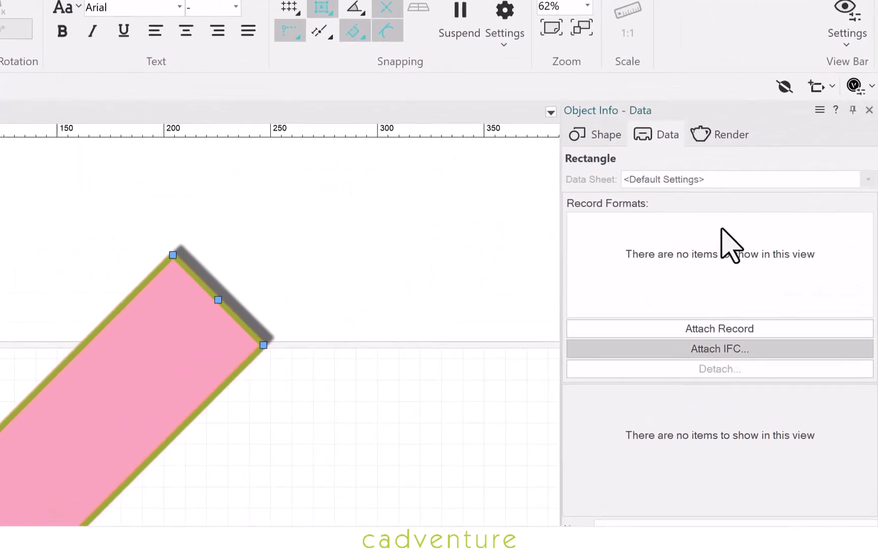
Review the rectangle's render textures and the class list in the Navigation palette.
left_click(736, 119)
left_click_drag(624, 229, 633, 378)
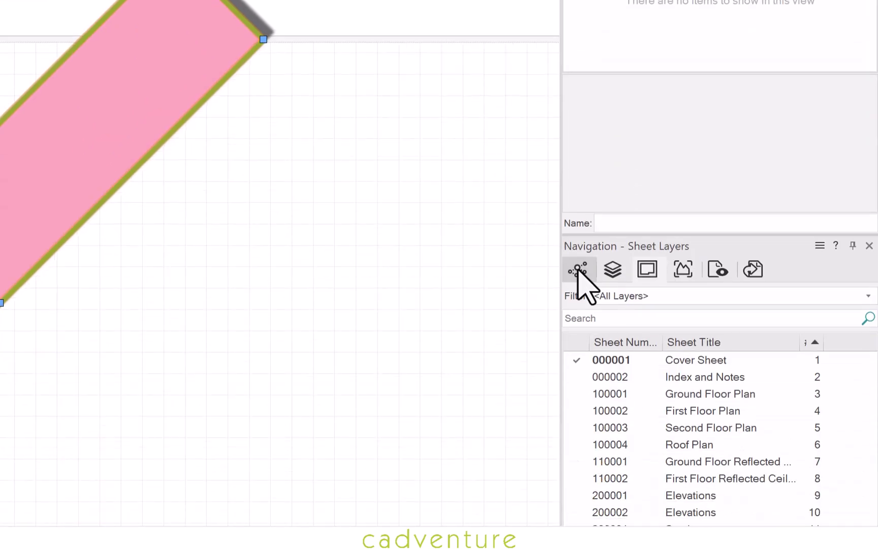
left_click(577, 266)
scroll(676, 386, "down", 5)
scroll(682, 417, "up", 10)
left_click(642, 238)
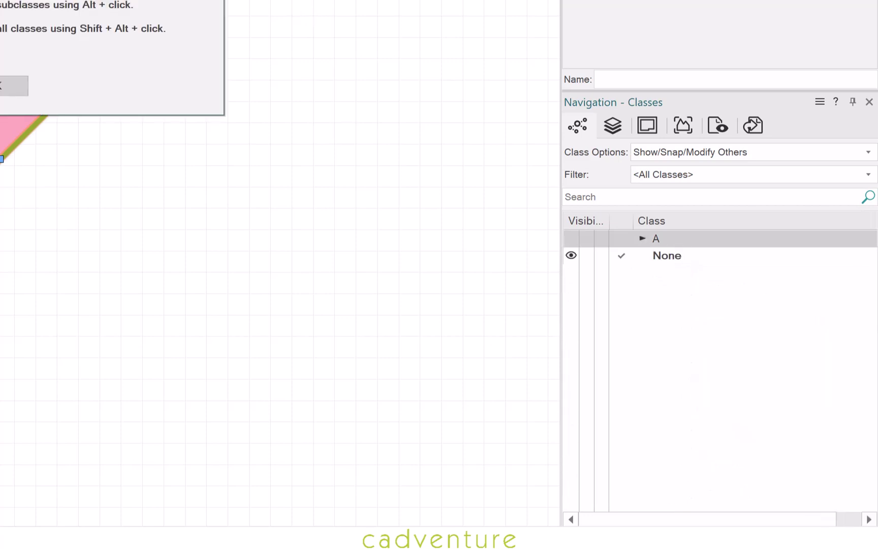
key("Return")
Browse the design layers, sheet layers, viewports, saved views and file references lists.
left_click(612, 127)
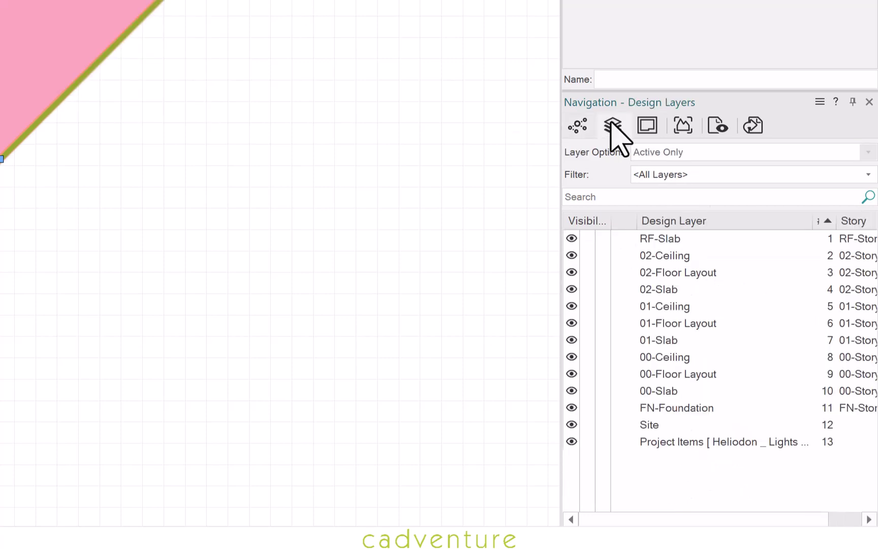
left_click(647, 125)
left_click(682, 125)
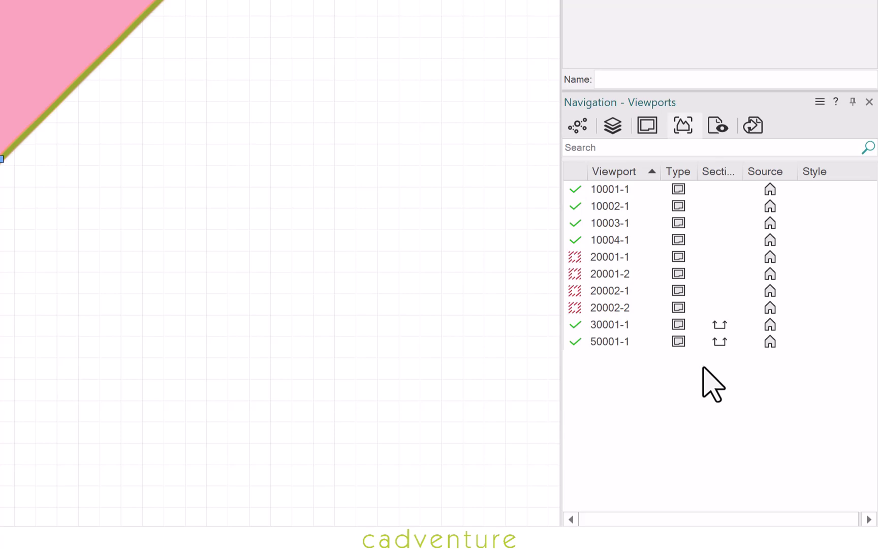
left_click(718, 127)
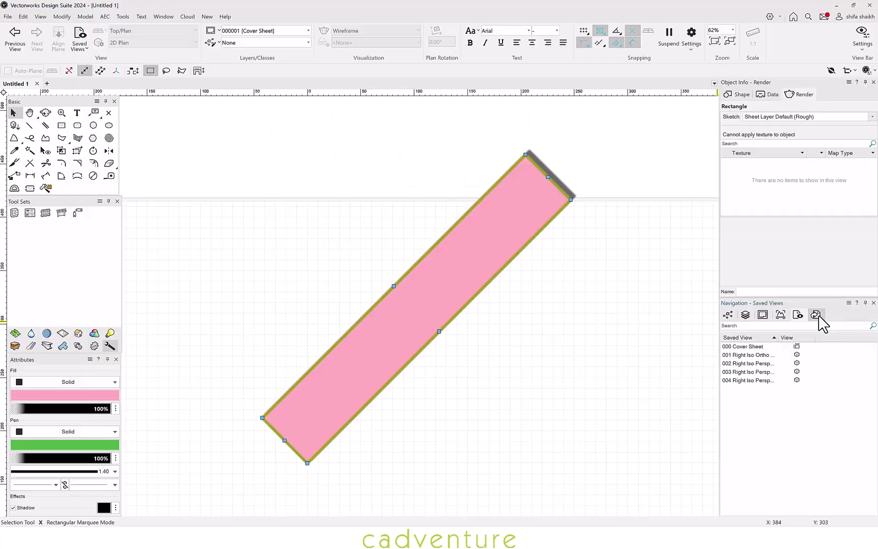
left_click(752, 125)
Search the Resource Manager for 'wall' resources, then select the Wall tool on 01-Floor Layout.
left_click(163, 16)
mouse_move(186, 28)
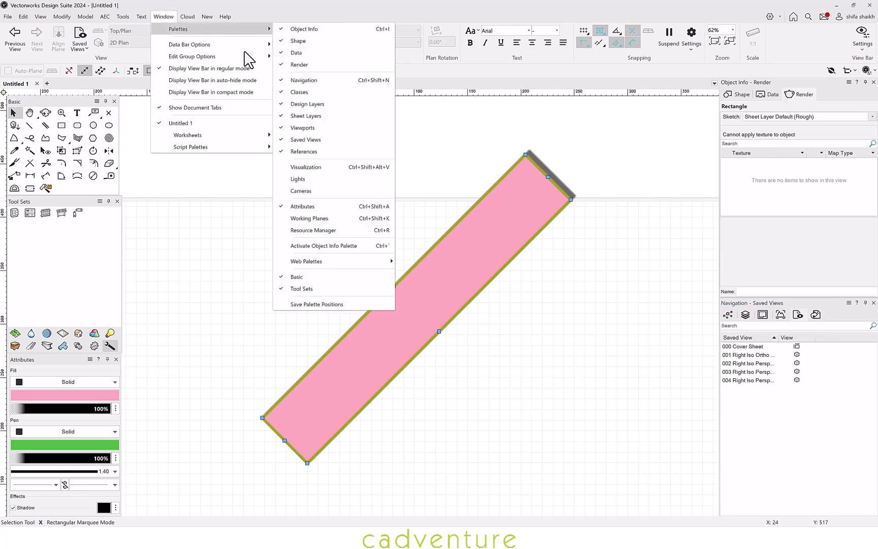
left_click(292, 239)
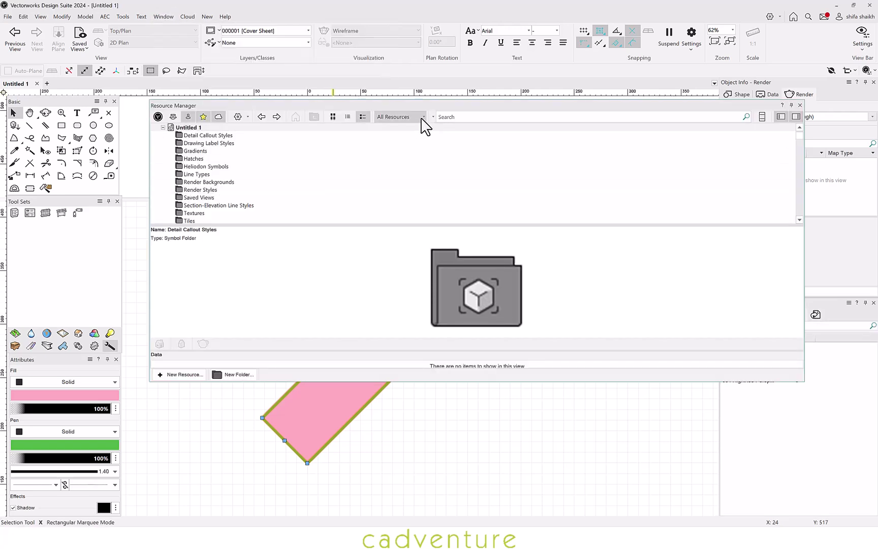
left_click(423, 117)
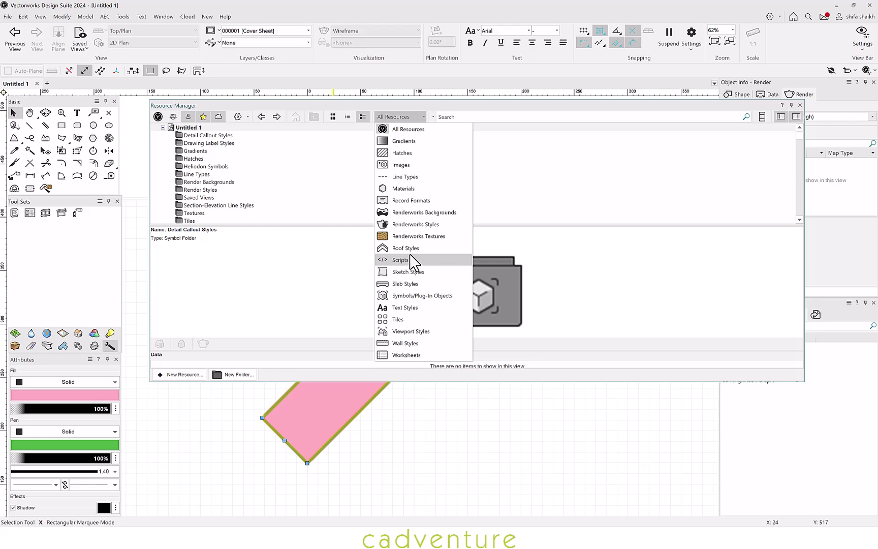
left_click(457, 117)
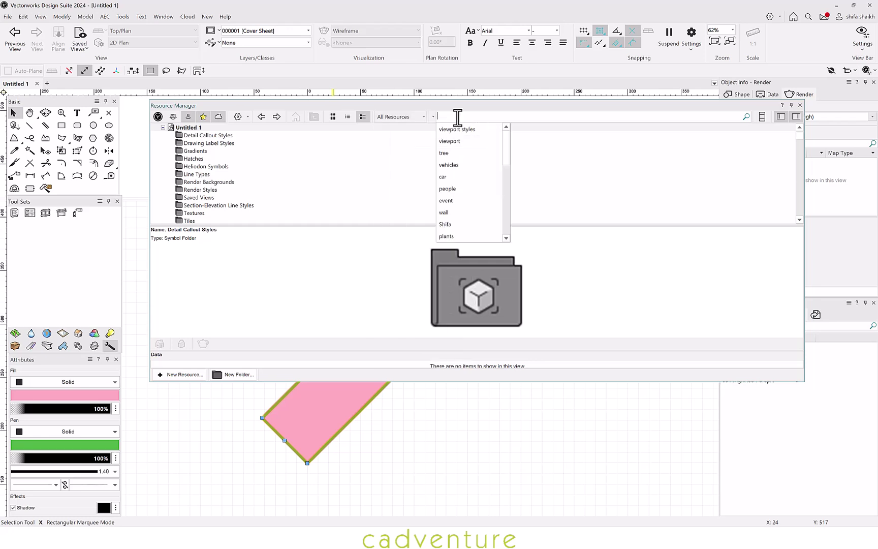
left_click(444, 212)
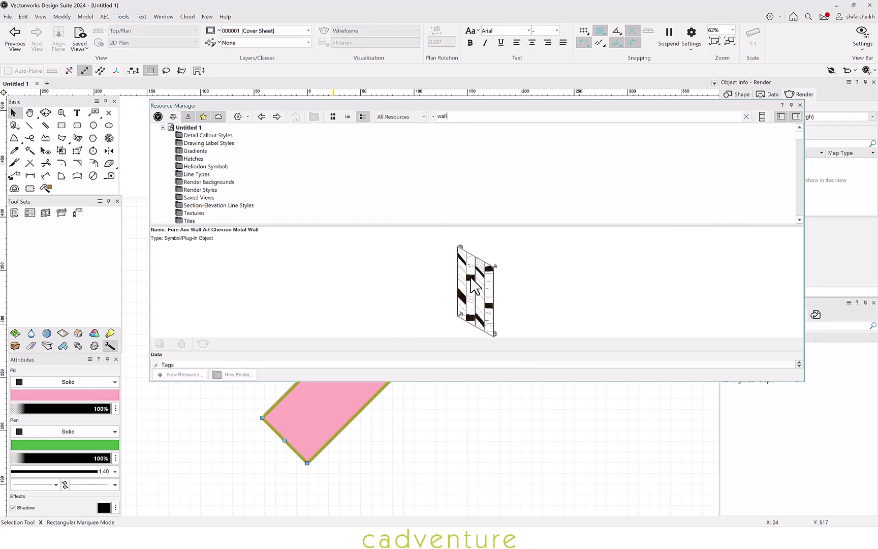
left_click_drag(308, 351, 309, 302)
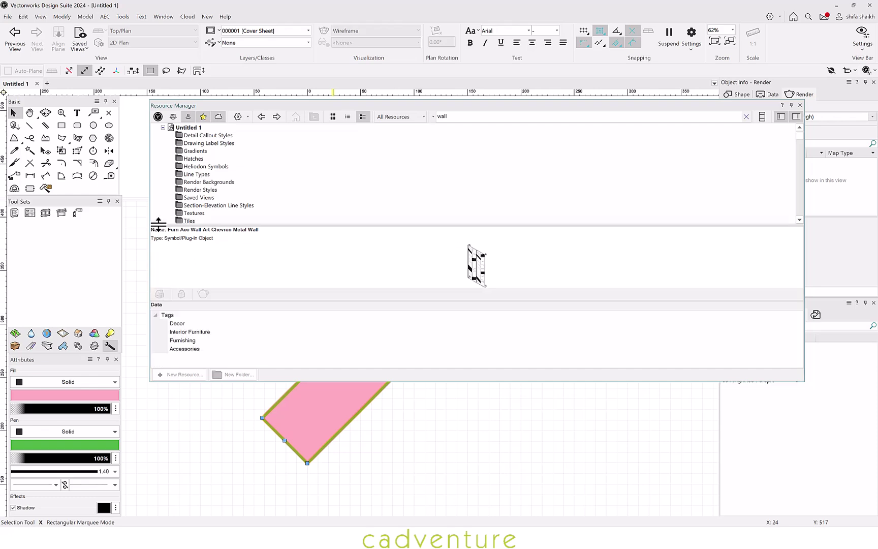
left_click_drag(325, 223, 325, 228)
scroll(215, 214, "down", 5)
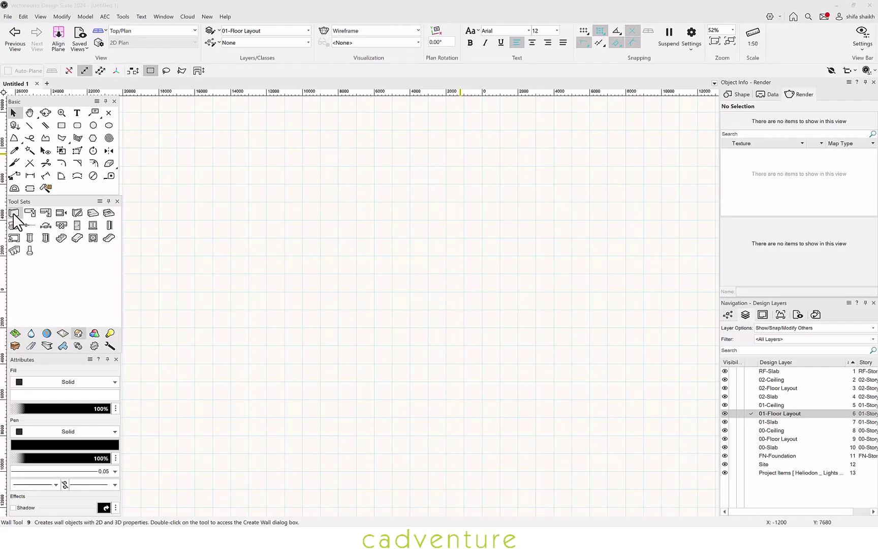
left_click(14, 213)
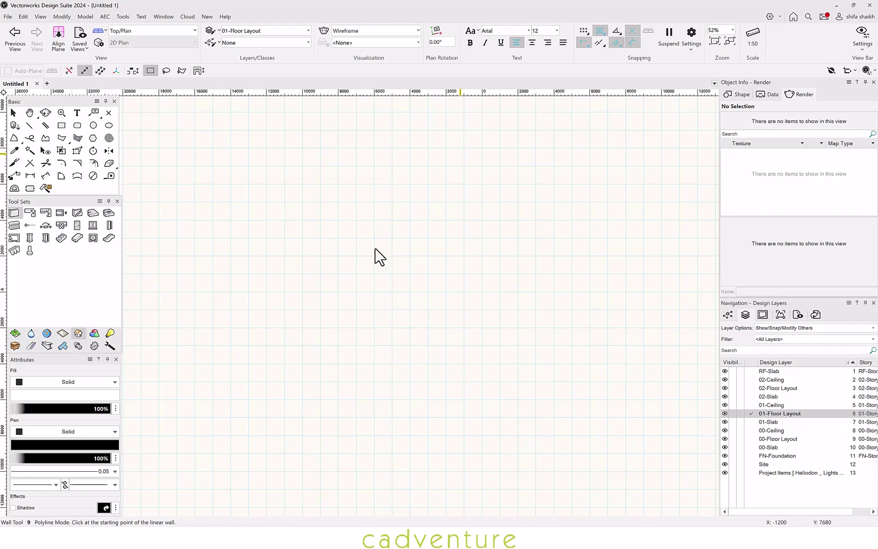
Draw a straight wall, then switch to the WallNbl_Ext_CemRdr-Blk-Cav-InsulFF wall style.
left_click(351, 253)
double_click(571, 255)
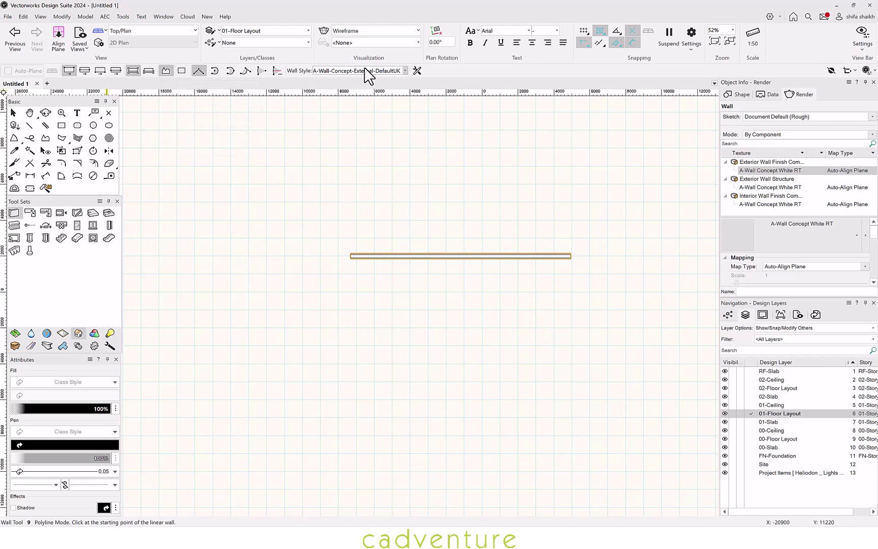
left_click(405, 71)
scroll(460, 254, "down", 10)
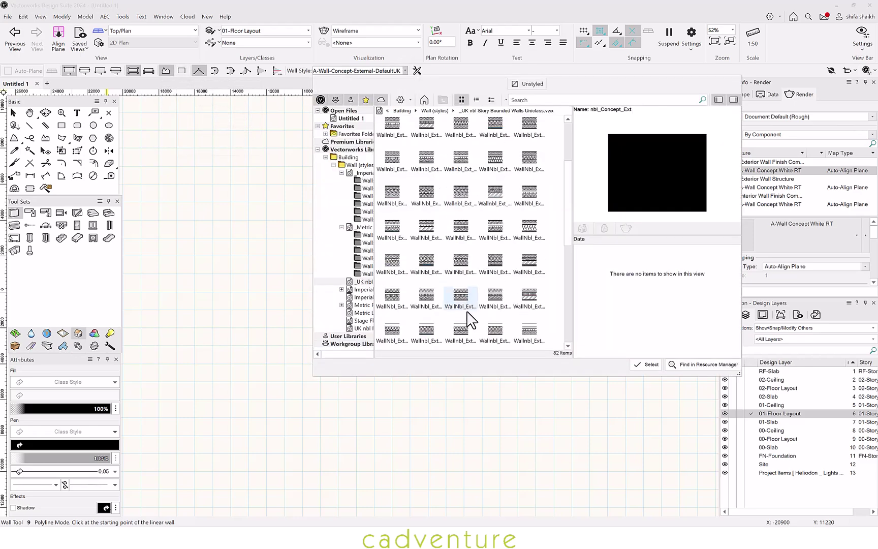
left_click(466, 298)
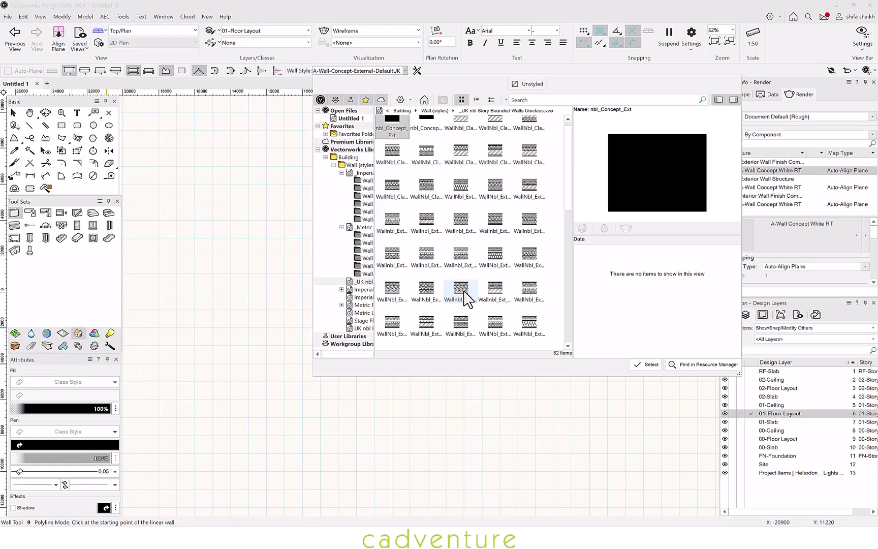
left_click(647, 365)
Draw a second wall below the first in the cavity wall style and zoom in.
left_click(372, 316)
double_click(586, 316)
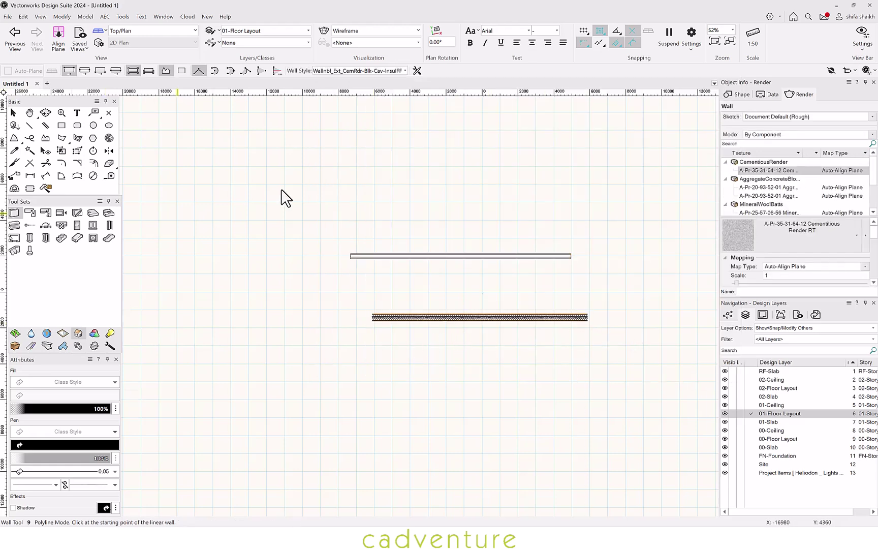
key("x")
scroll(313, 196, "up", 5)
Fly into a shaded 3D view of the wall end and check its 3000 height and 358 thickness.
left_click(46, 112)
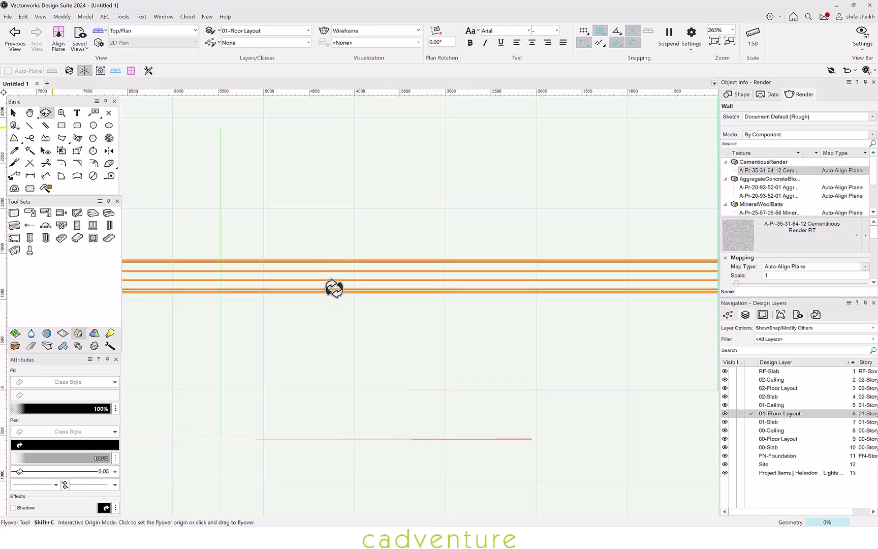
scroll(347, 292, "down", 3)
mouse_move(353, 310)
left_mouse_down()
mouse_move(307, 307)
mouse_move(280, 238)
mouse_move(235, 212)
left_mouse_up()
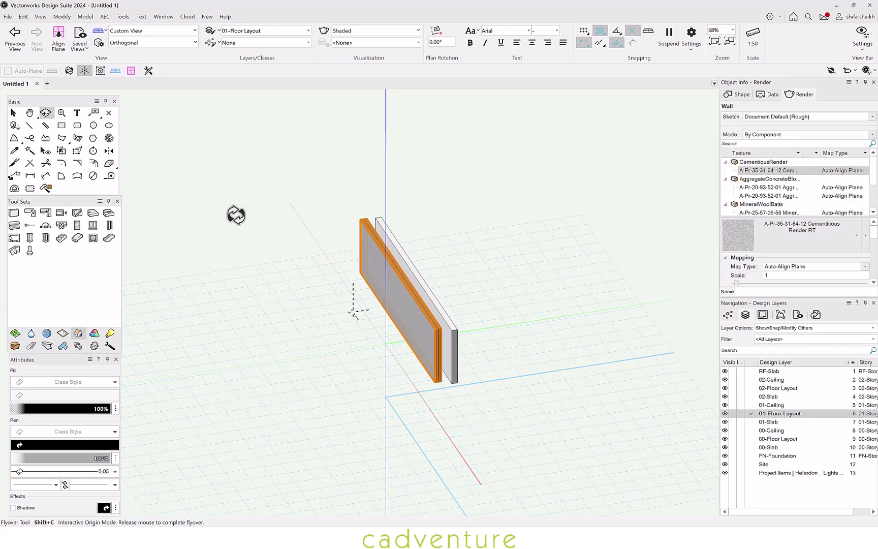
scroll(422, 353, "up", 6)
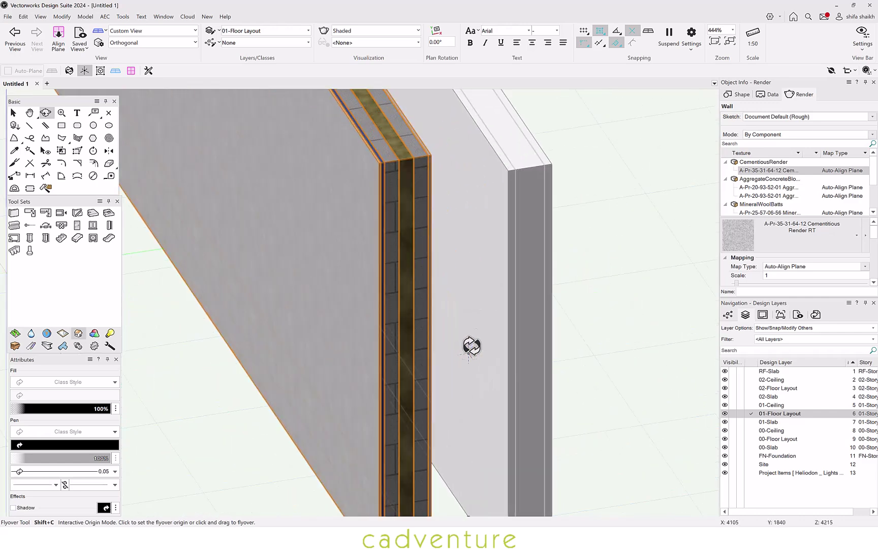
left_click(737, 94)
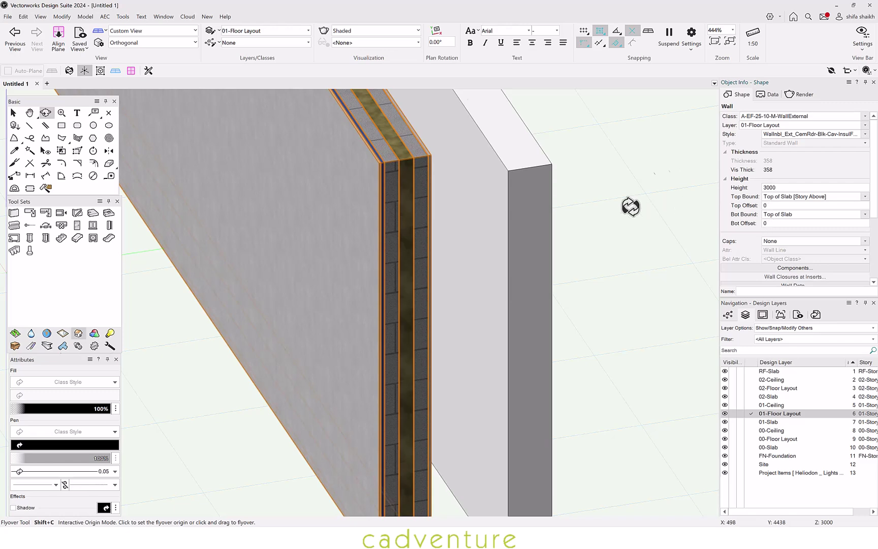
left_click(14, 111)
left_click(599, 173)
scroll(393, 175, "up", 5)
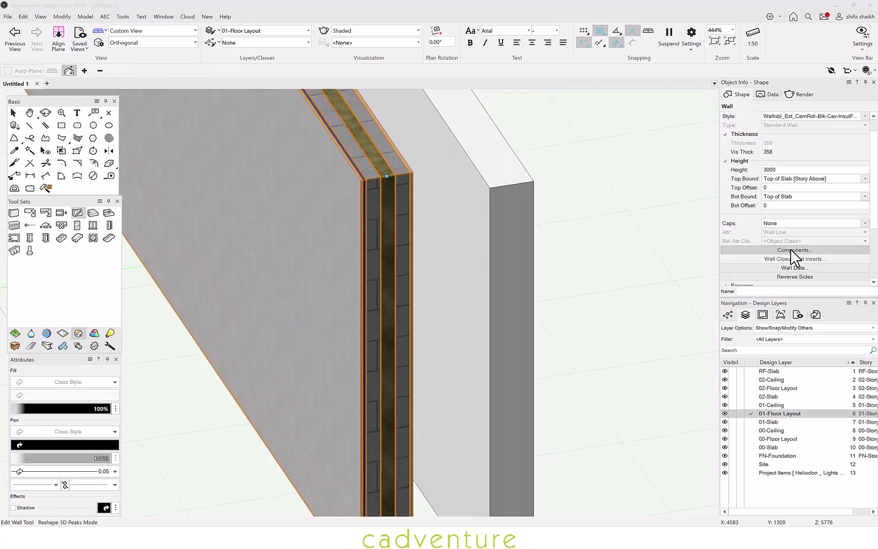
Edit the wall style to list its six components, from 20 cement render to 13 gypsum board.
left_click(791, 250)
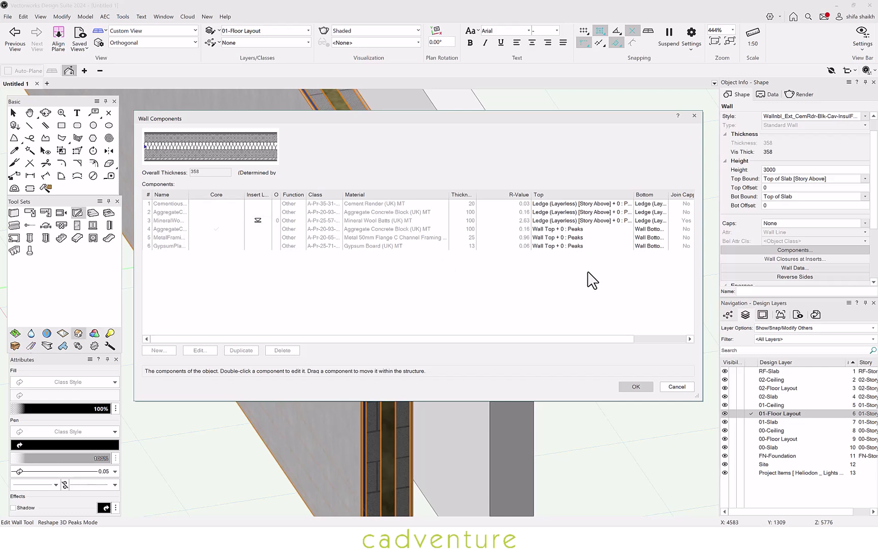
left_click(675, 387)
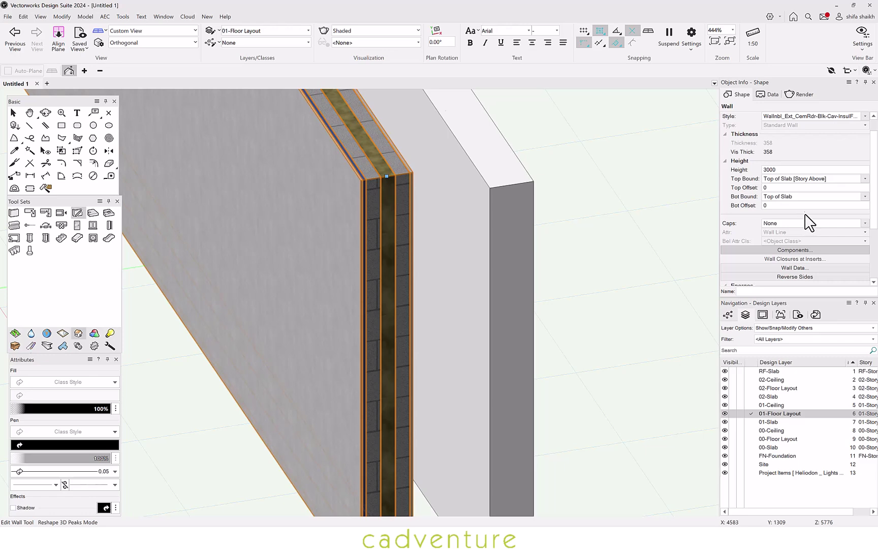
left_click(864, 116)
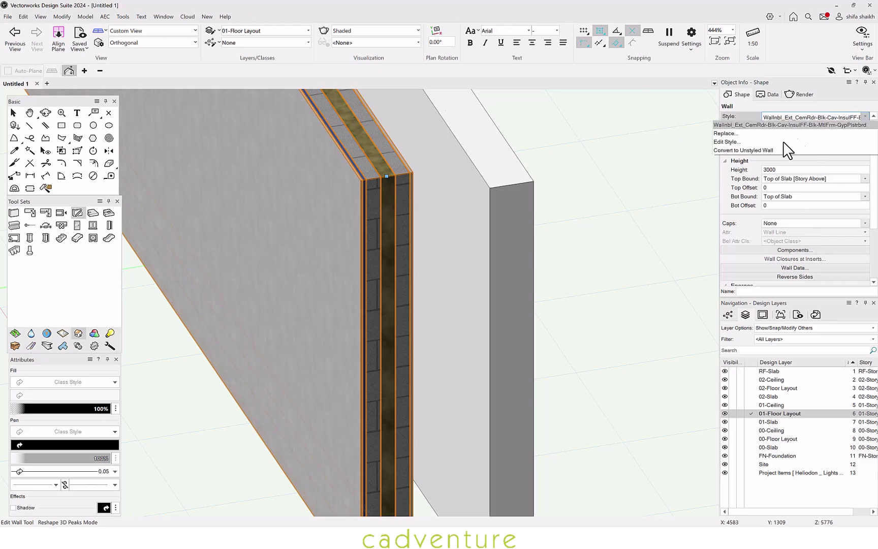
left_click(753, 151)
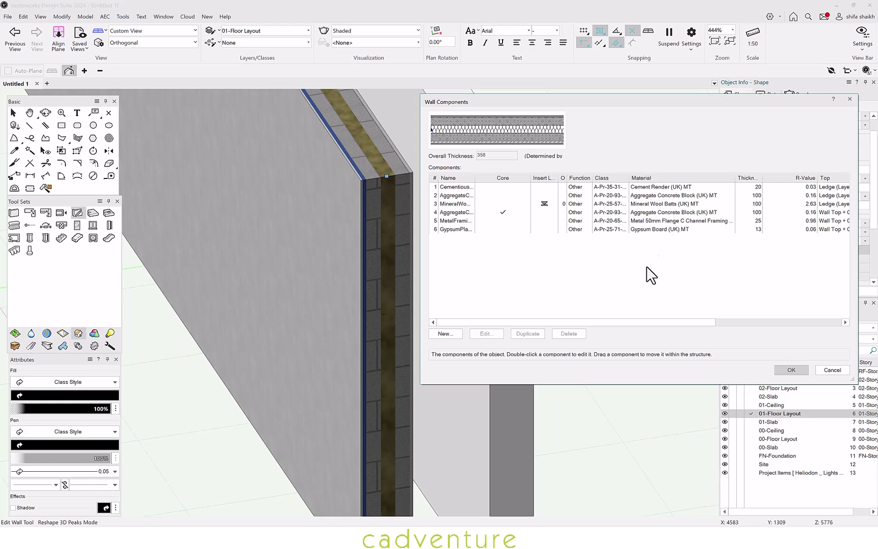
left_click_drag(633, 323, 447, 341)
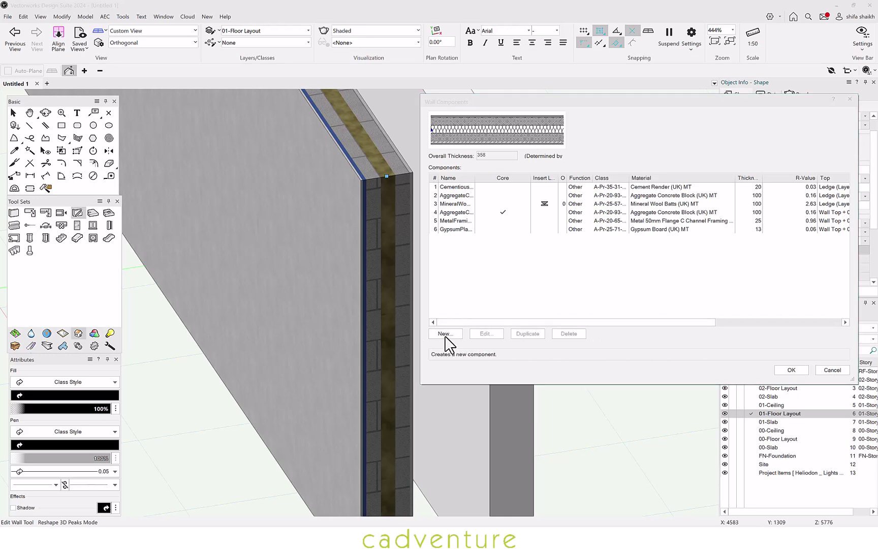
Start a new wall component with function Other, cancel it, and select AggregateConcreteBlocks.
left_click(445, 335)
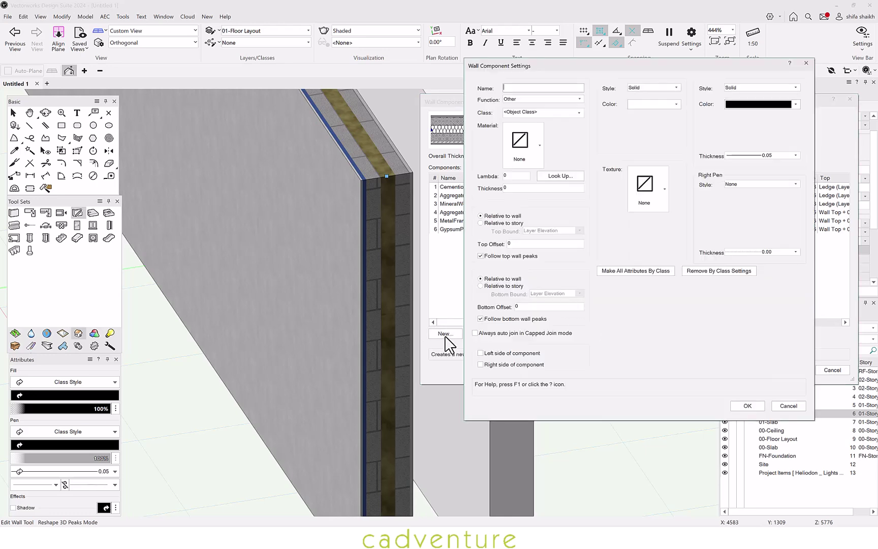
left_click(540, 99)
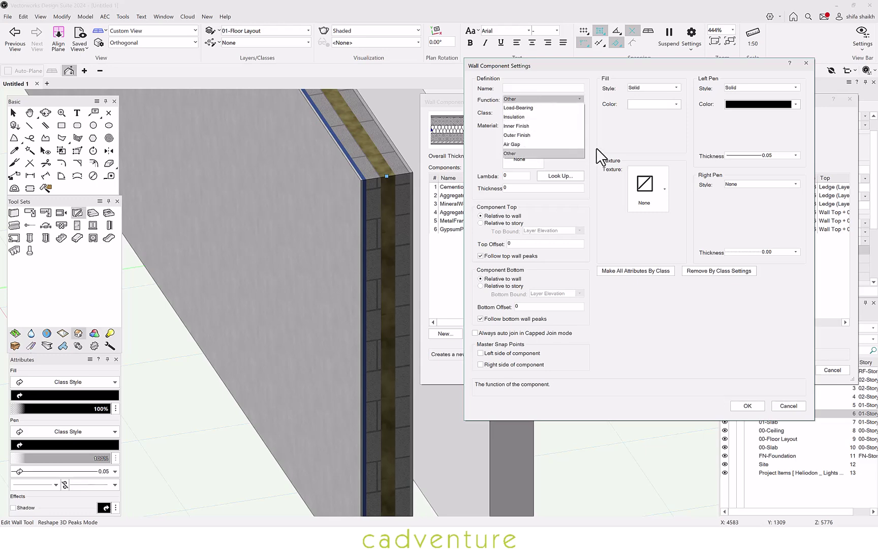
left_click(599, 158)
left_click(579, 112)
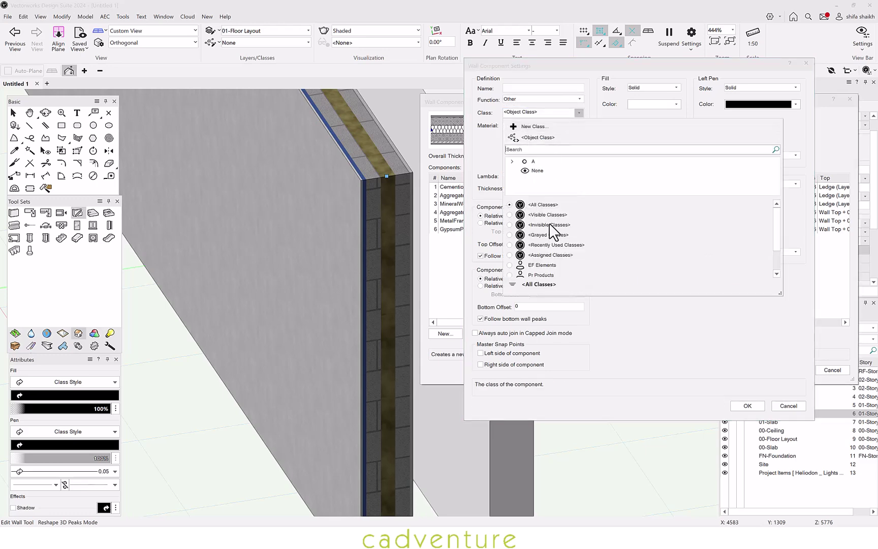
left_click(486, 170)
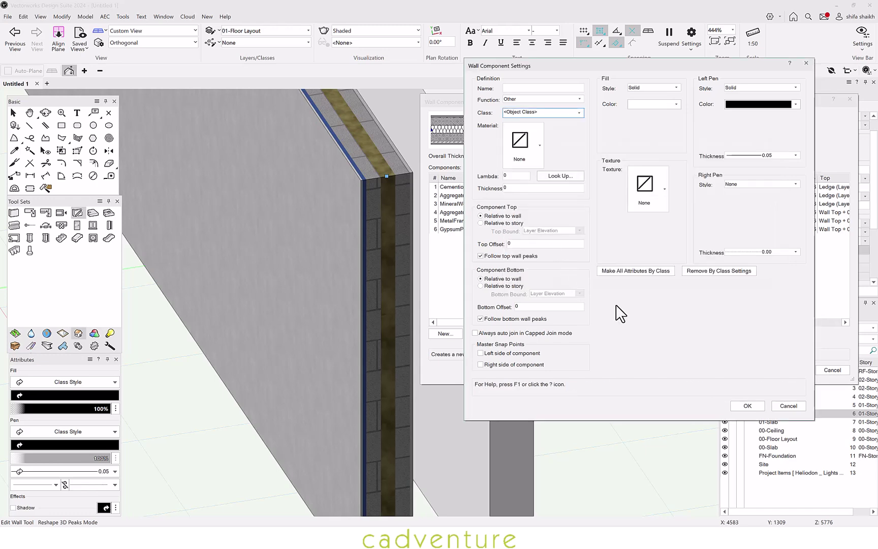
left_click(788, 405)
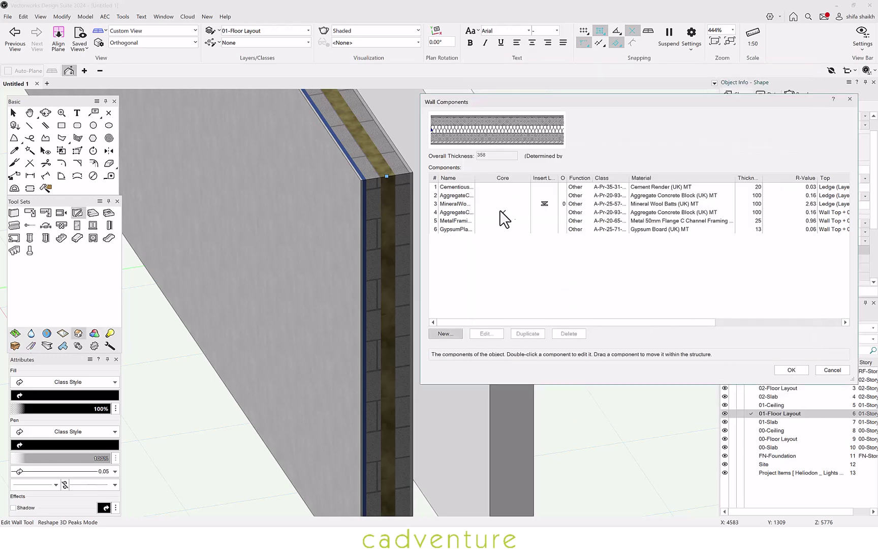
left_click(447, 197)
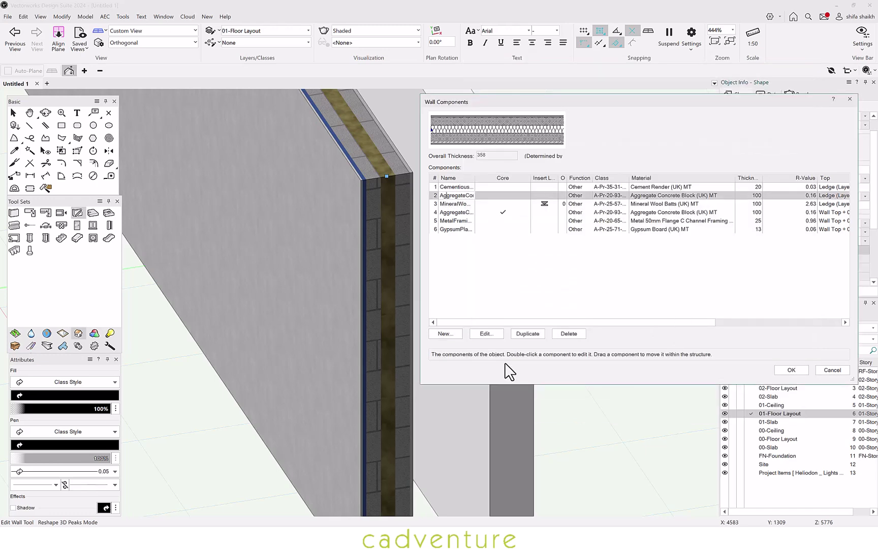
Assign Acrylic Color System MT to the AggregateConcreteBlocks wall component and apply it to the wall.
left_click(485, 333)
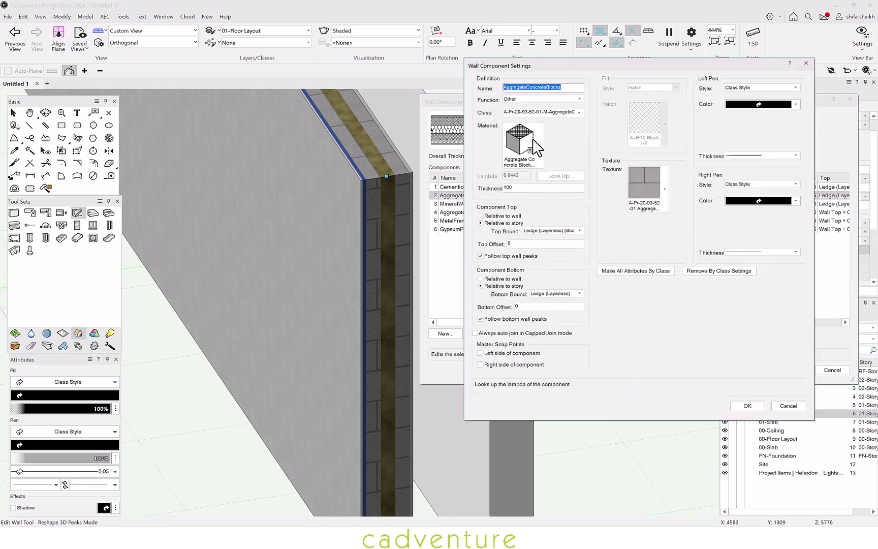
left_click(547, 114)
left_click(548, 121)
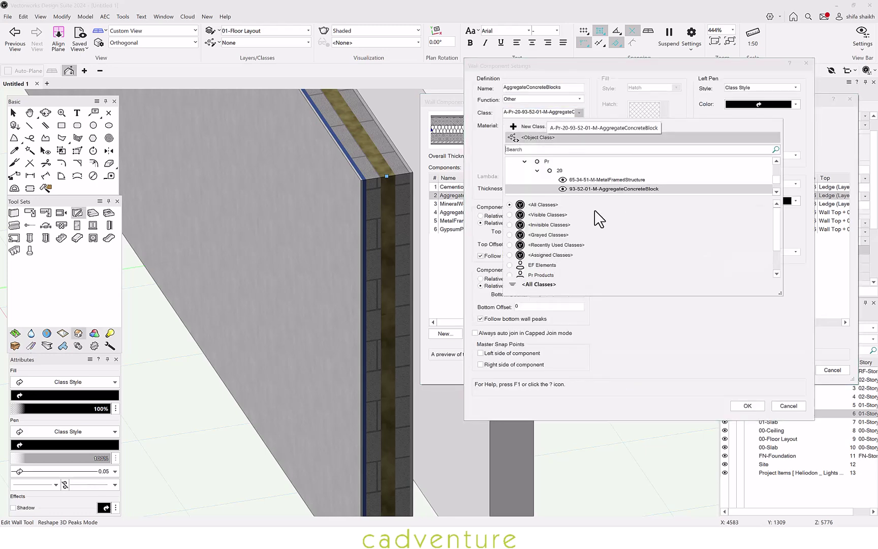
left_click(554, 172)
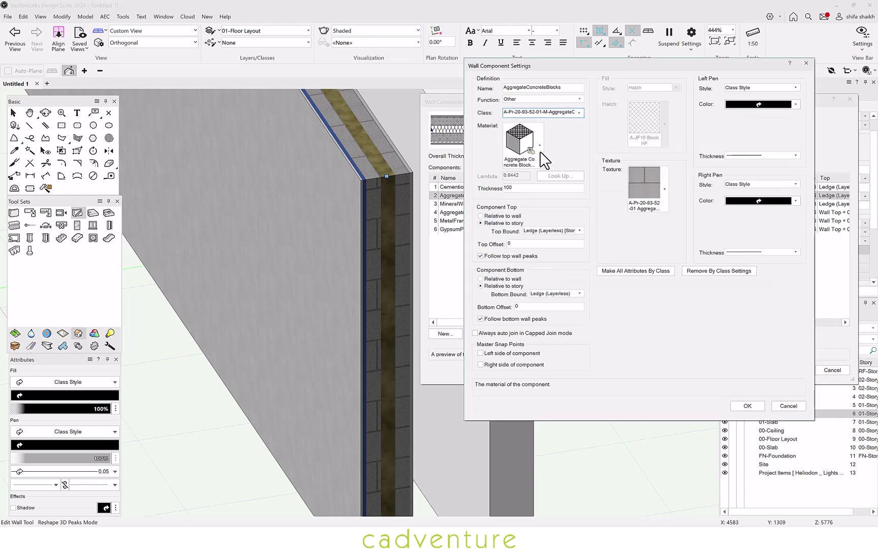
left_click(543, 159)
left_click(609, 223)
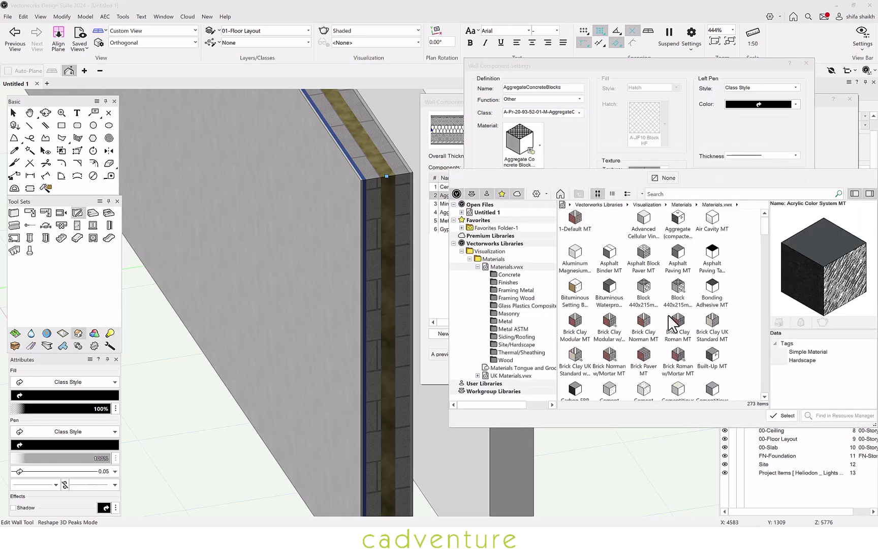
left_click(785, 416)
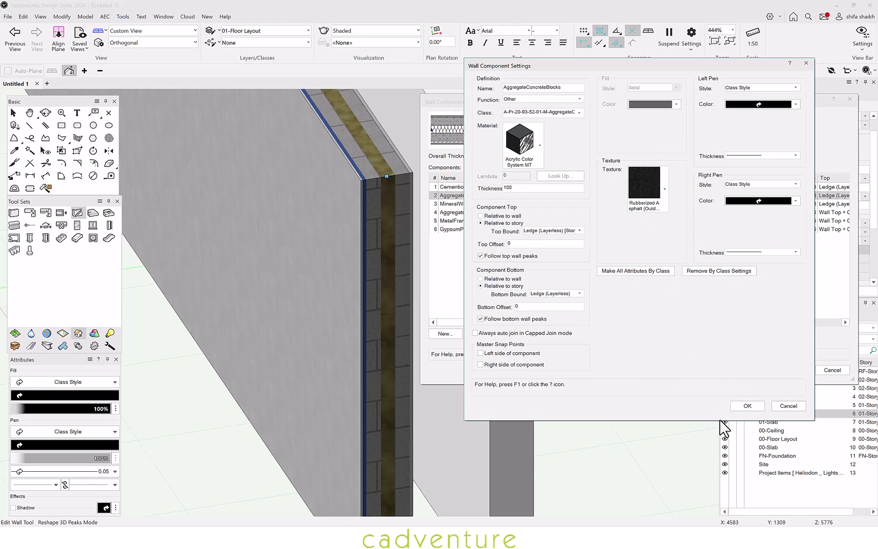
left_click(745, 406)
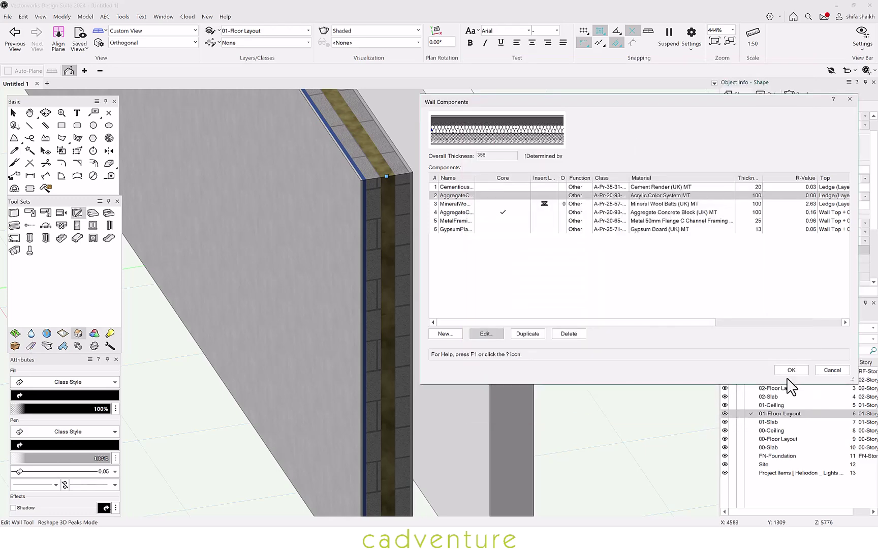
left_click(782, 370)
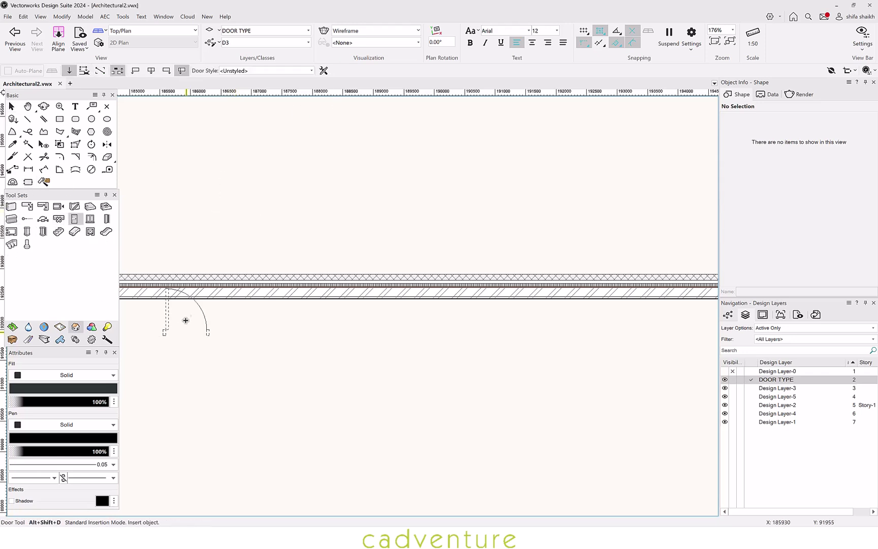
Insert a 762 × 1981 unstyled door into the wall, swinging toward the upper side.
left_click(209, 283)
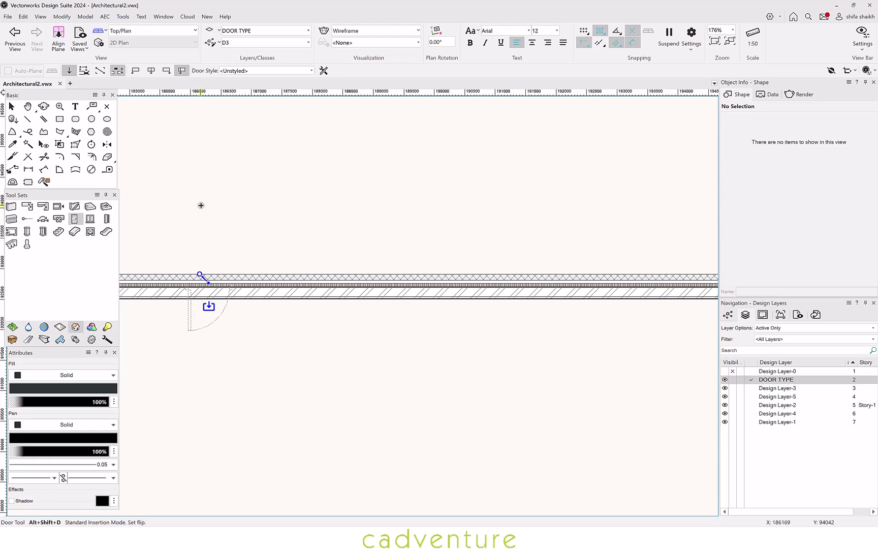
left_click(258, 206)
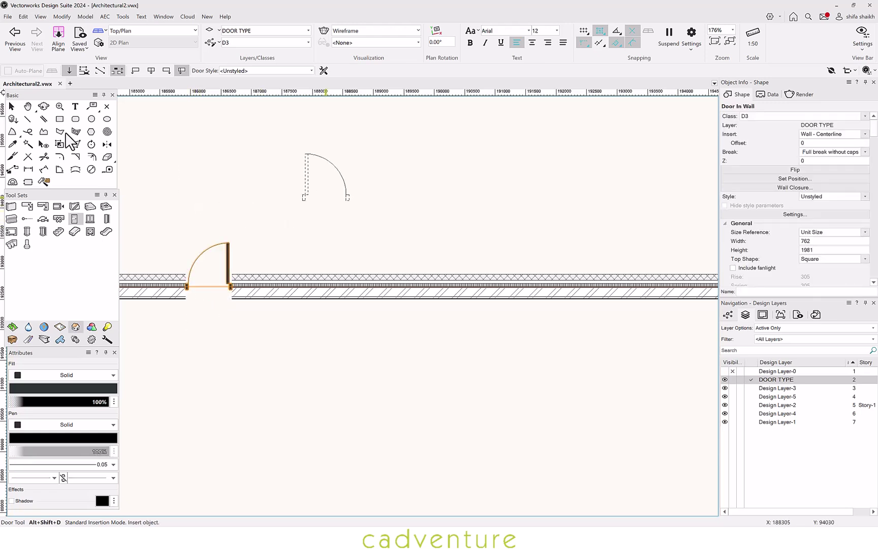
Place a Door Hinged French Patio Unequal Pair Outswing door beside the first, replacing the Glass Clear RT texture.
left_click(311, 71)
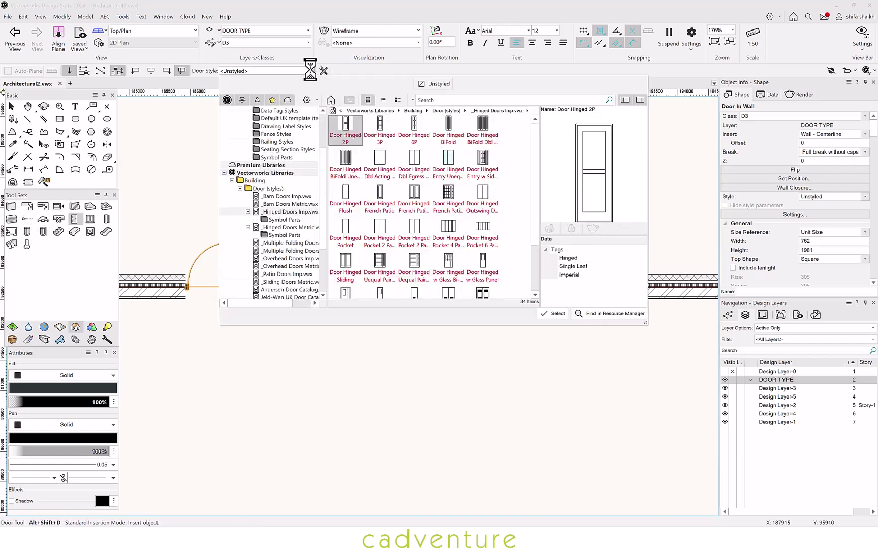
left_click(448, 193)
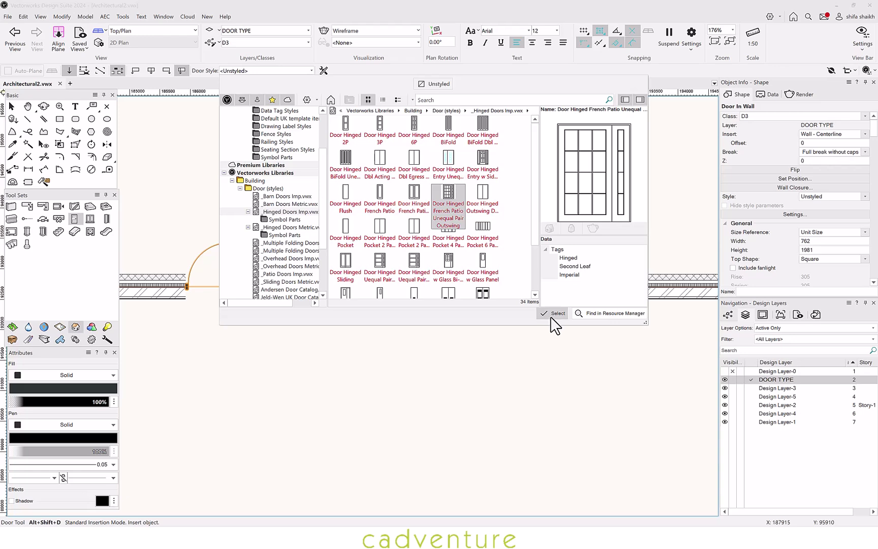
left_click(556, 313)
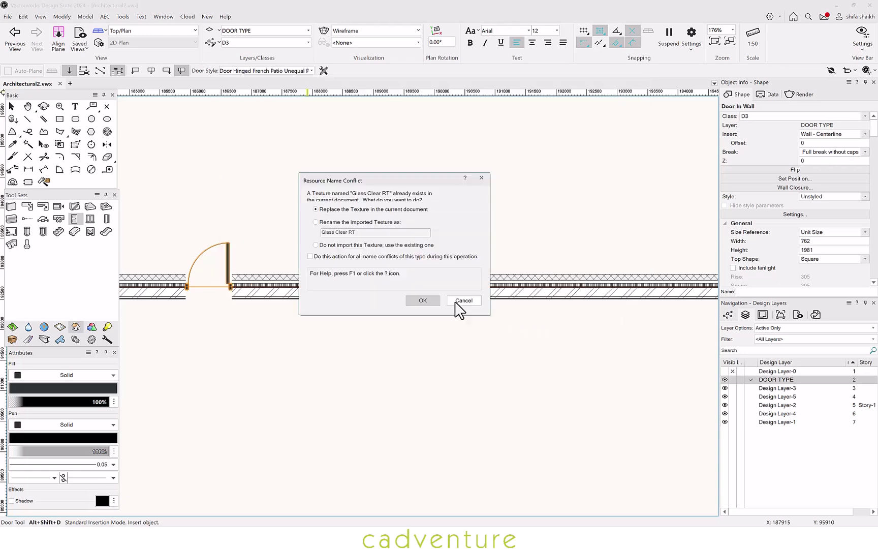
left_click(422, 301)
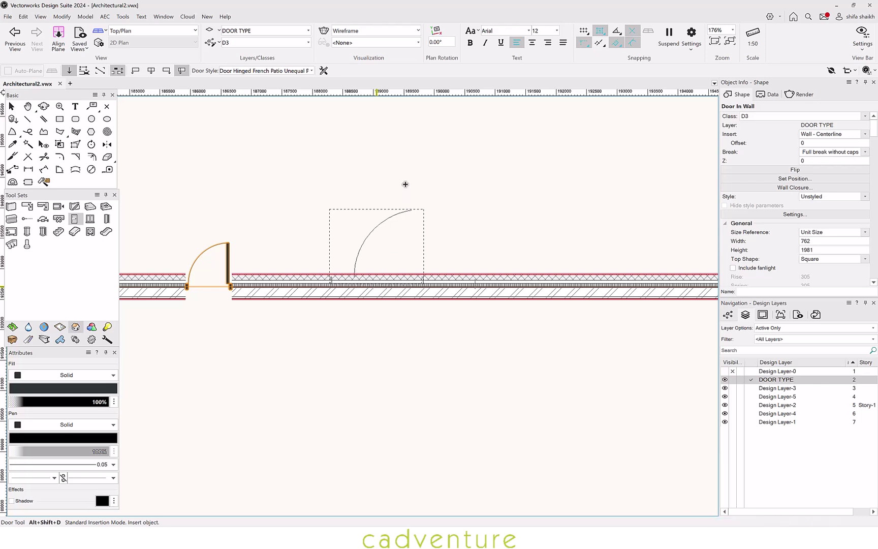
left_click(406, 181)
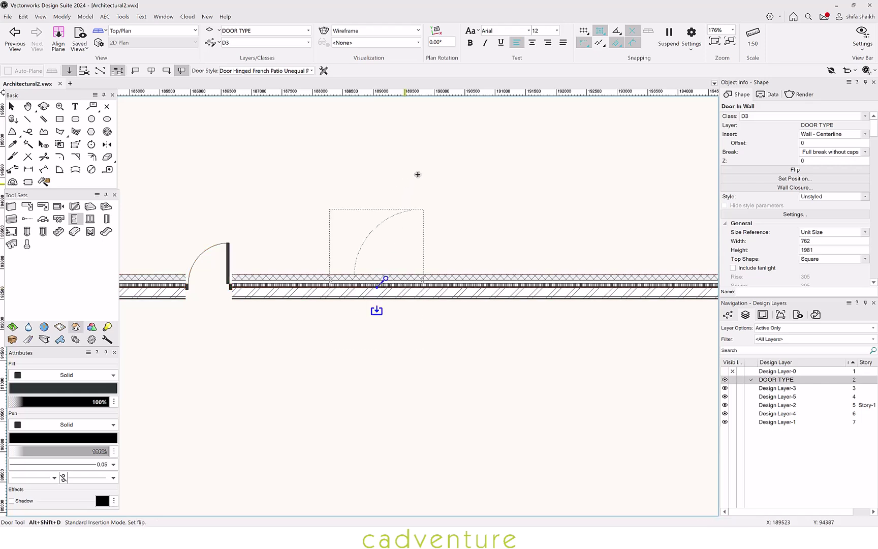
left_click(418, 174)
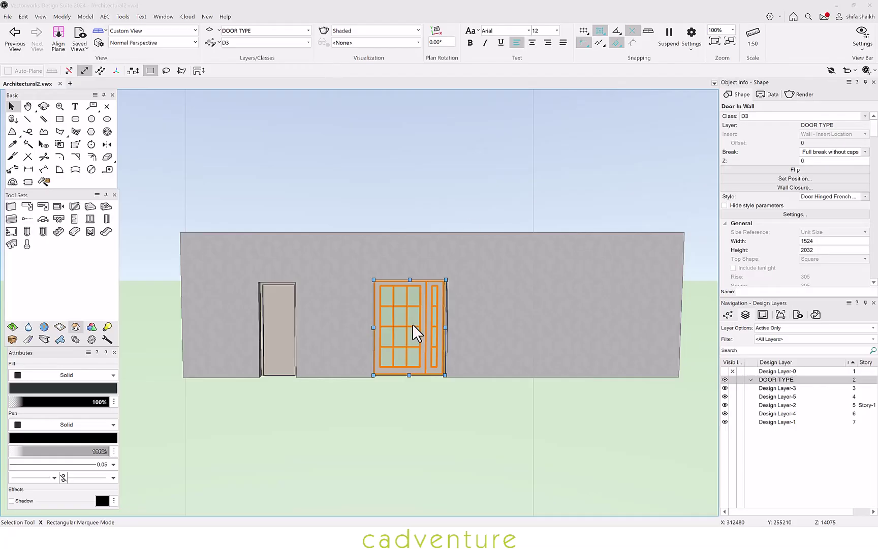
Edit the patio door's style to include an architrave, a lintel and hardware.
left_click(865, 197)
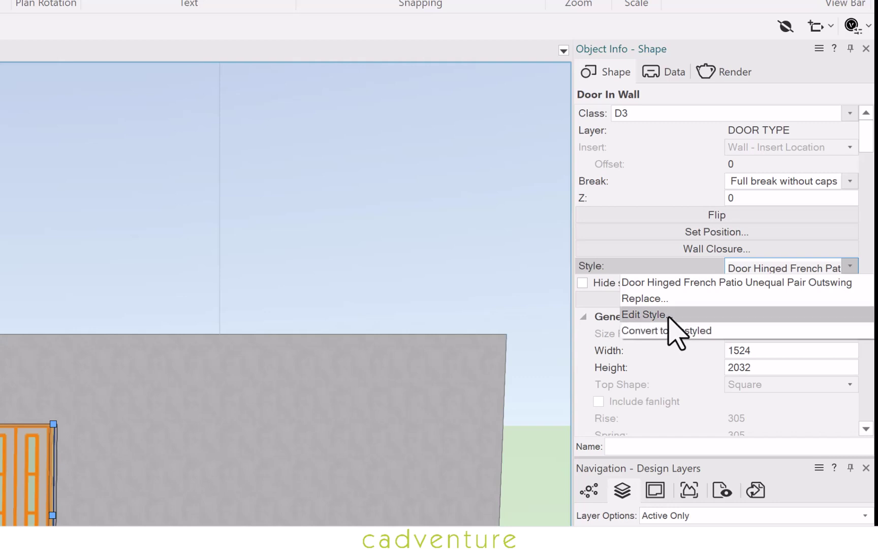
left_click(655, 314)
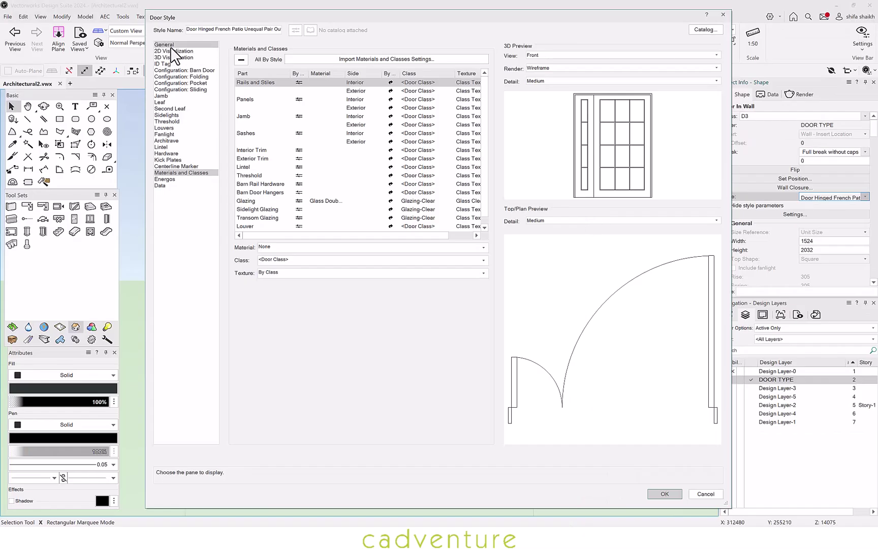
left_click(168, 45)
key("Down")
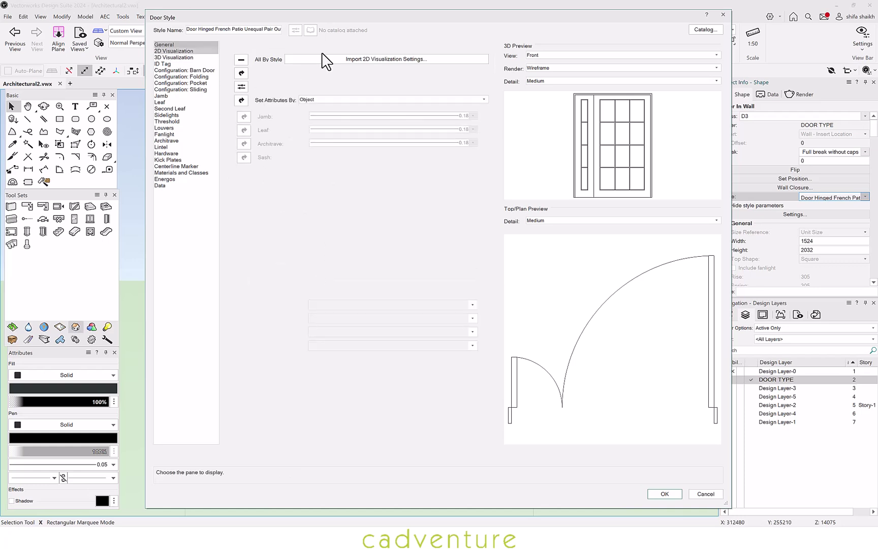
key("Down")
key("Down")
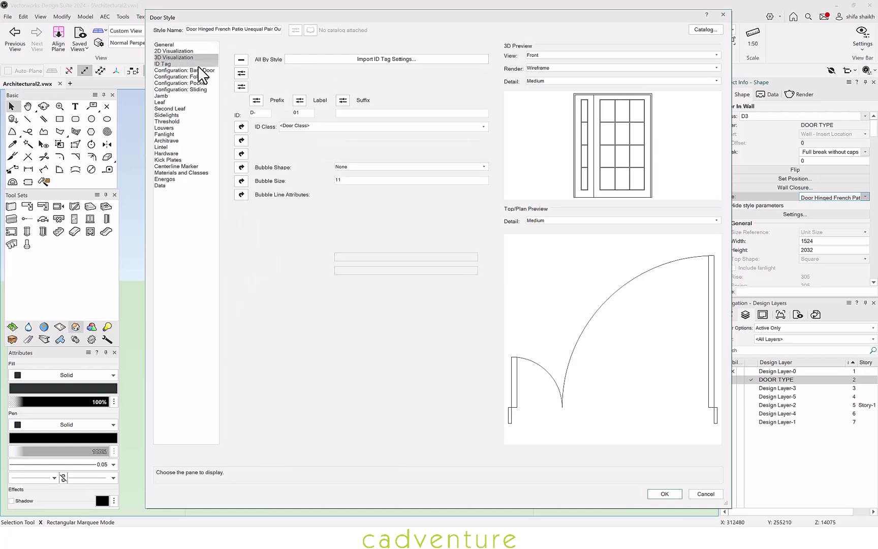
key("Down")
left_click(167, 122)
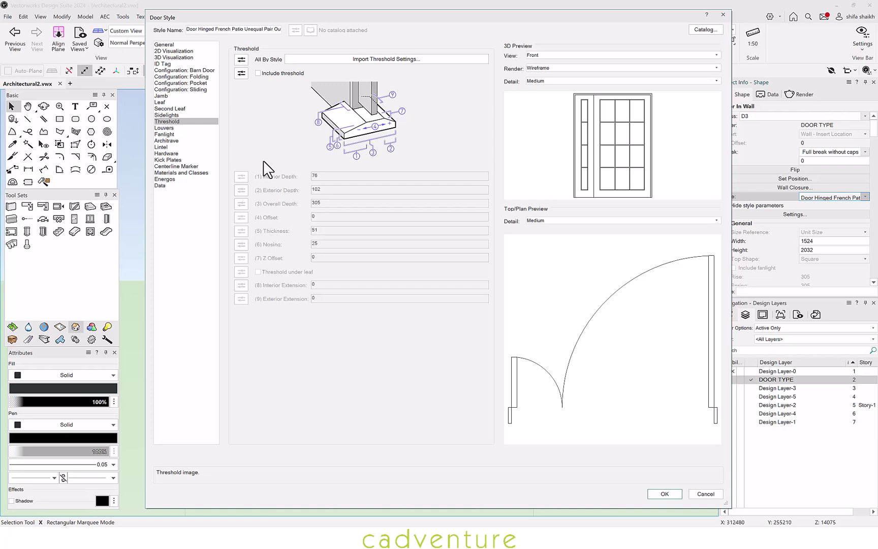
left_click(168, 141)
left_click(258, 72)
left_click(162, 147)
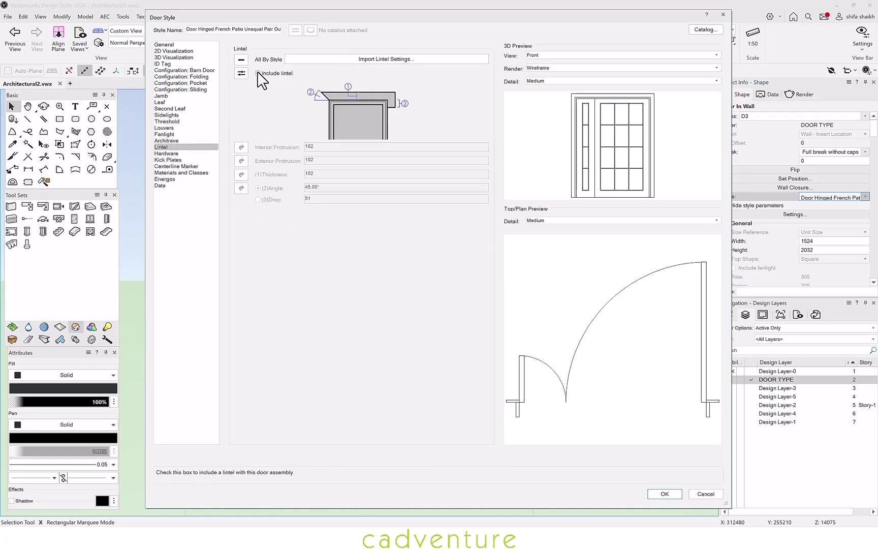
left_click(258, 72)
left_click(166, 153)
left_click(258, 73)
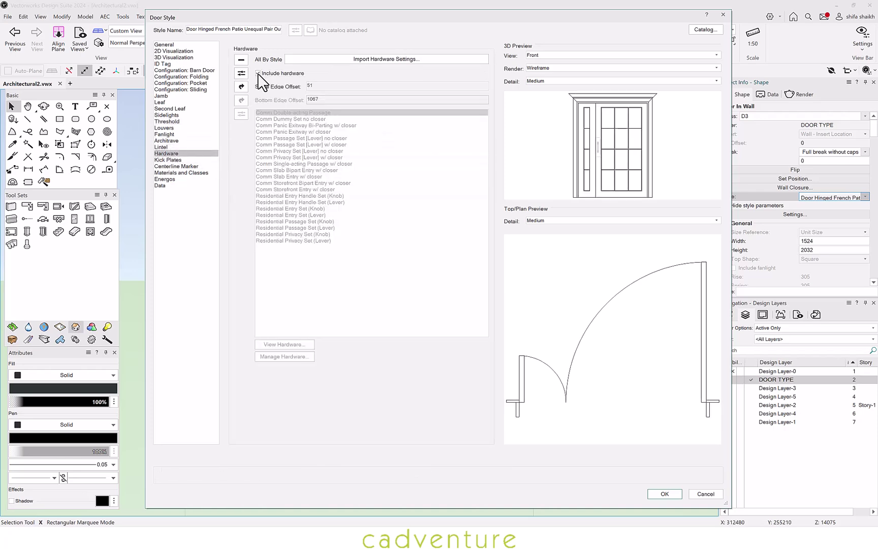
Include the door in Energos calculations with an automatic R-Value and save the style.
left_click(172, 184)
left_click_drag(273, 71, 318, 71)
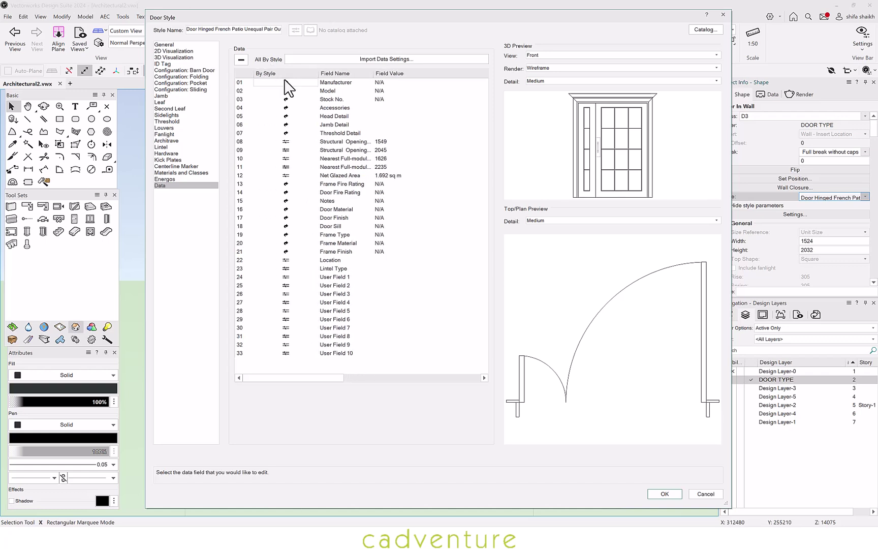
left_click(168, 179)
left_click(258, 73)
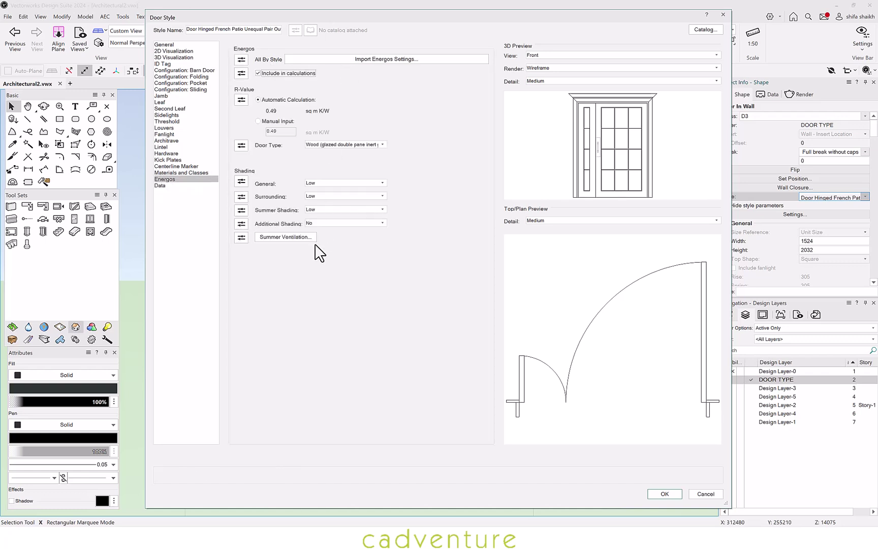
left_click(274, 122)
left_click(258, 99)
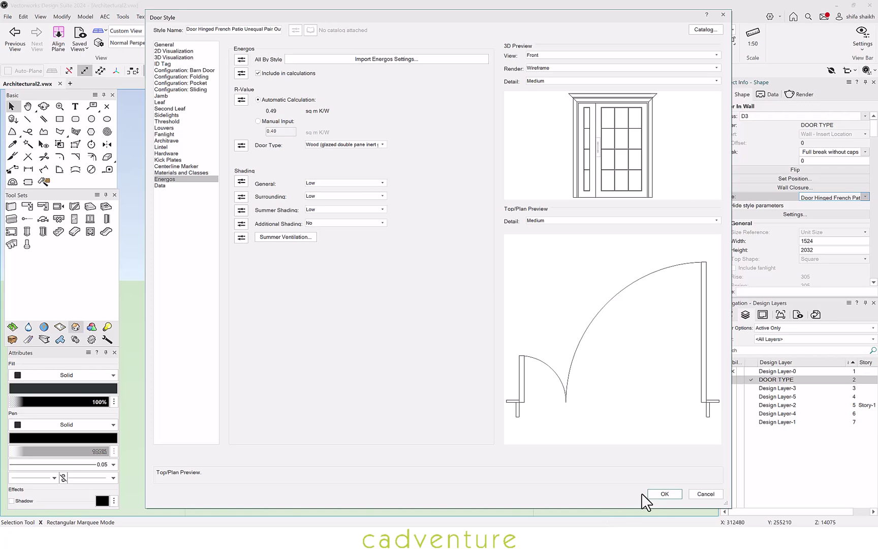
left_click(665, 493)
scroll(405, 359, "up", 3)
scroll(335, 417, "up", 1)
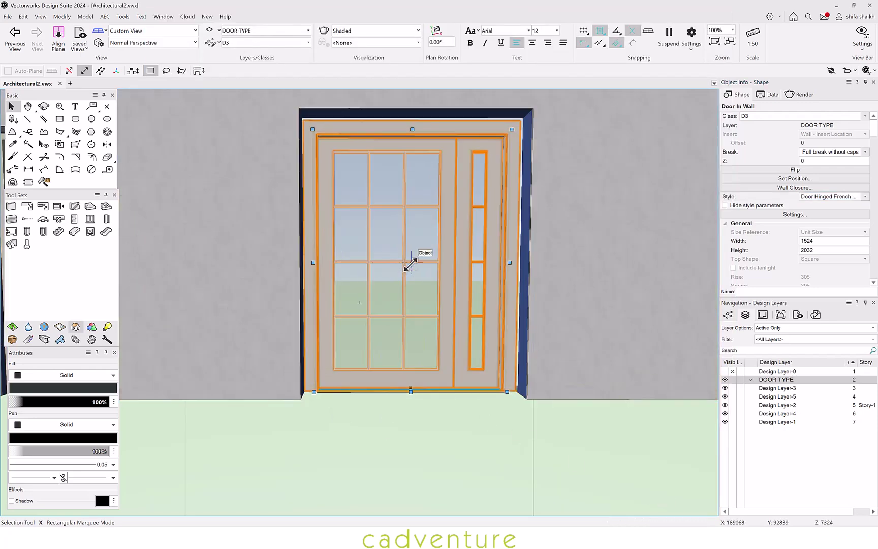
Convert the patio door to an unstyled door.
scroll(157, 34, "down", 2)
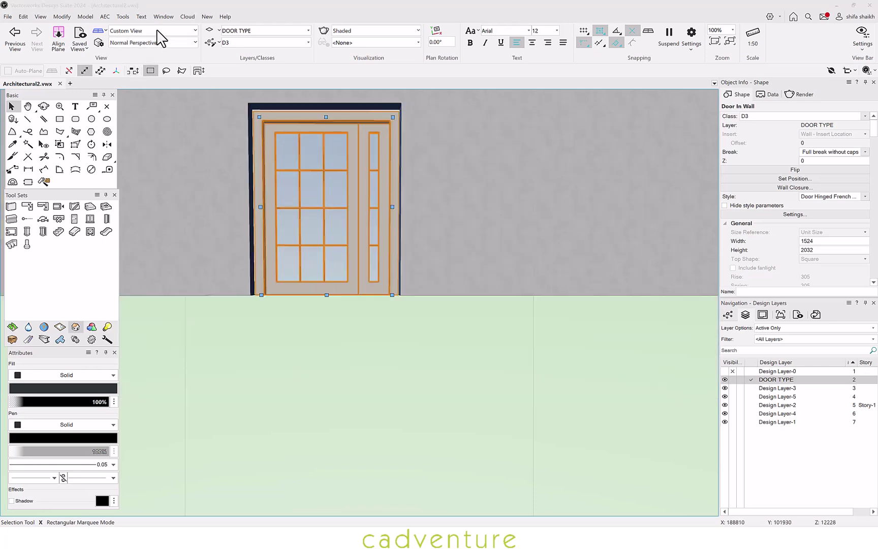
left_click(863, 196)
left_click(792, 227)
left_click(865, 197)
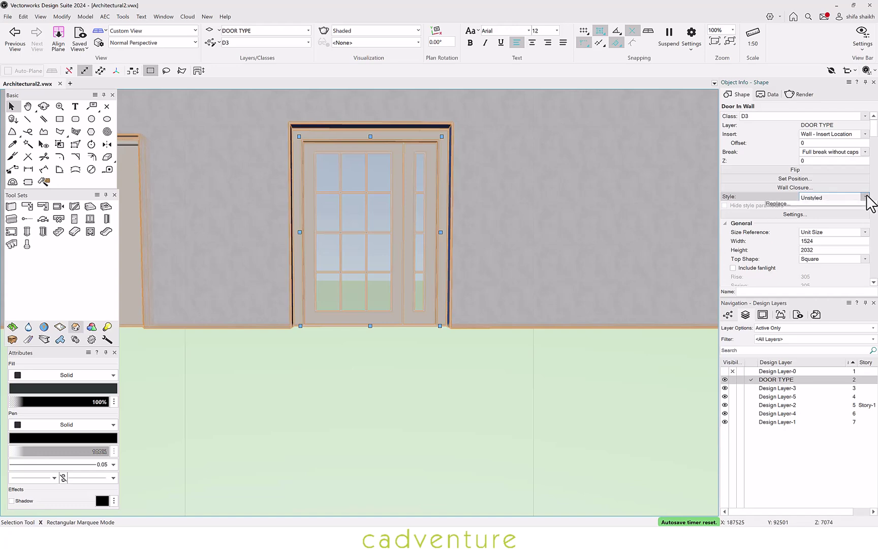
left_click(853, 220)
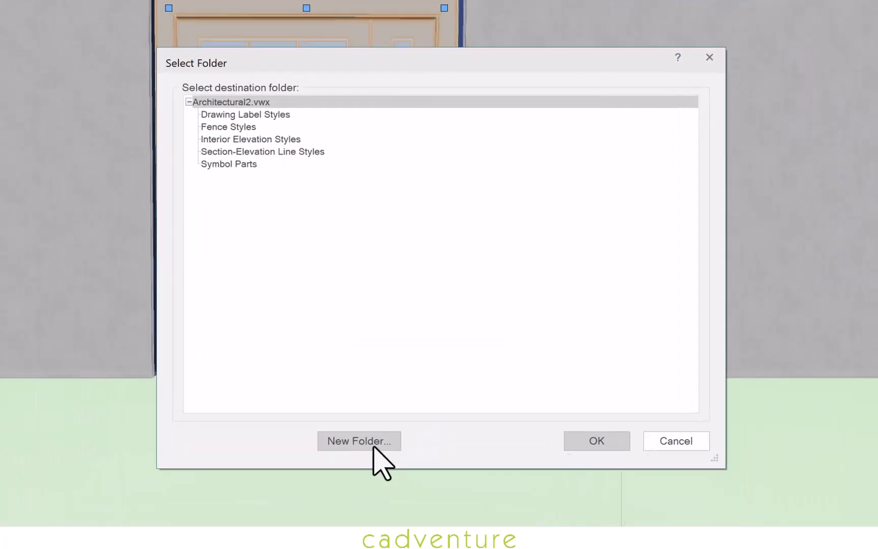
Save the style into a new Folder-1 and view the four doors shaded in 3D.
left_click(406, 362)
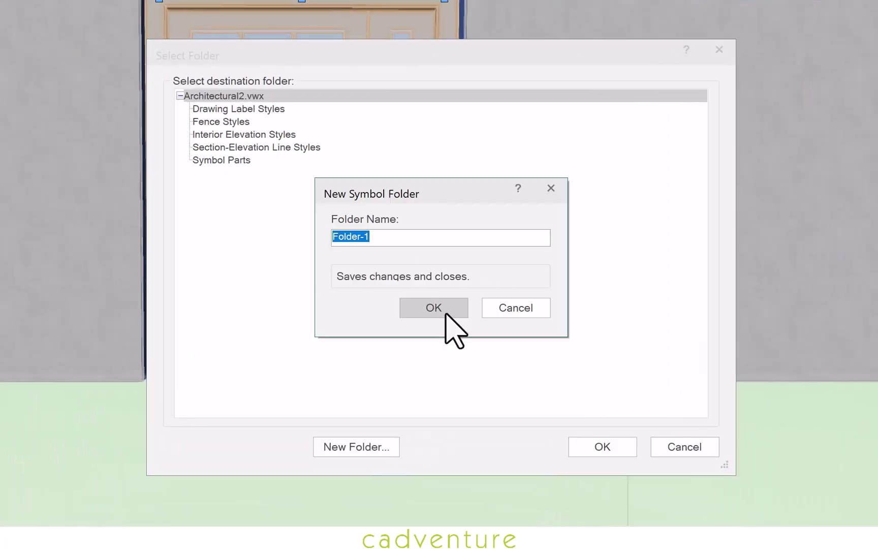
left_click(444, 316)
left_click(216, 133)
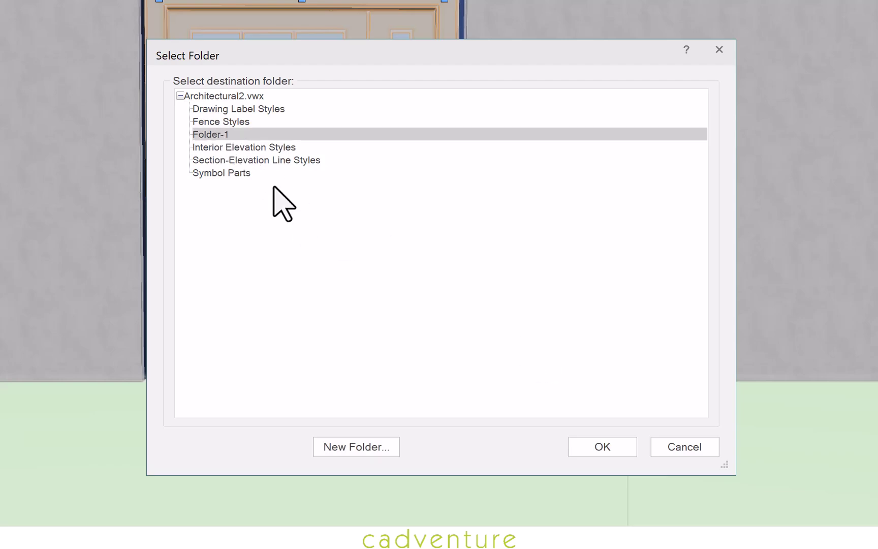
left_click(612, 448)
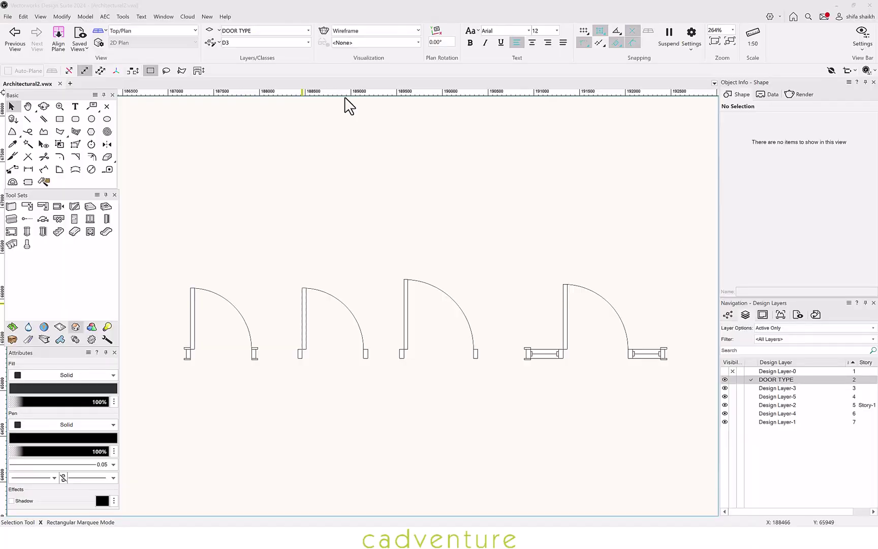
key("shift+c")
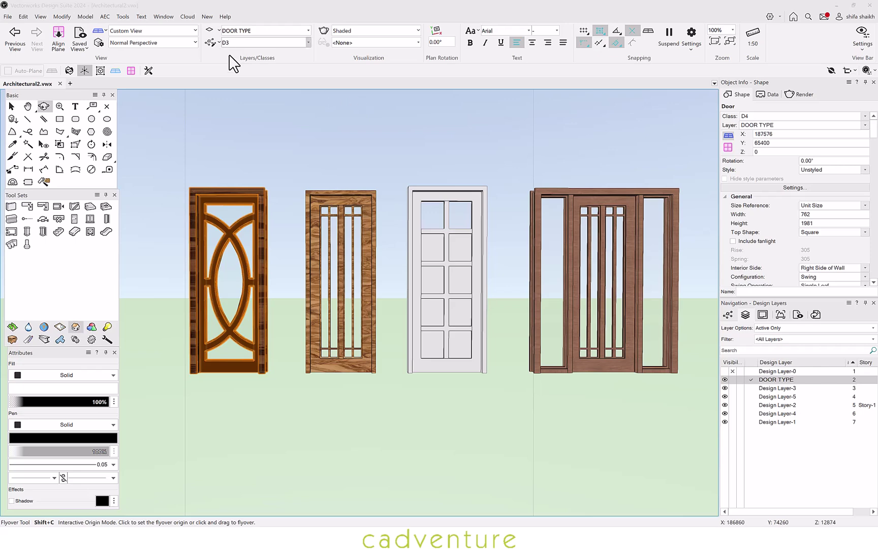
In top/plan view, insert a window into the lower wall.
key("F5")
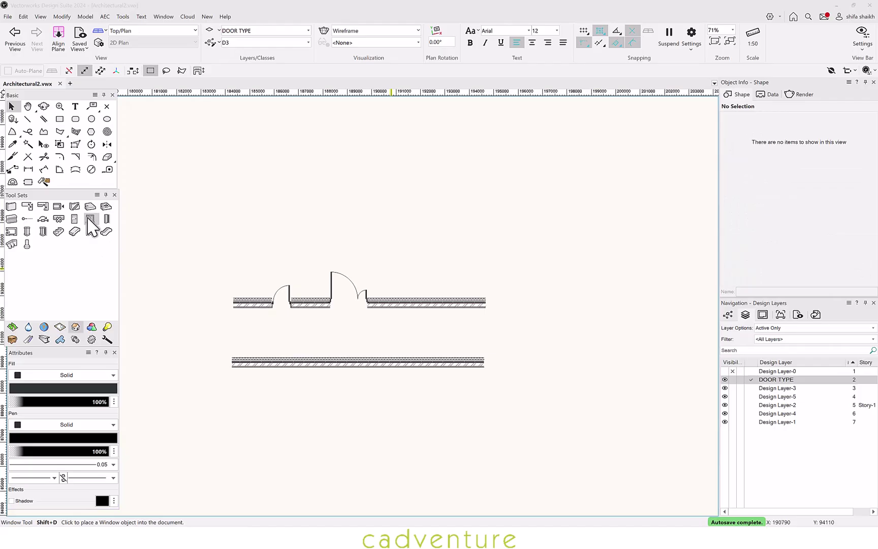
left_click(90, 218)
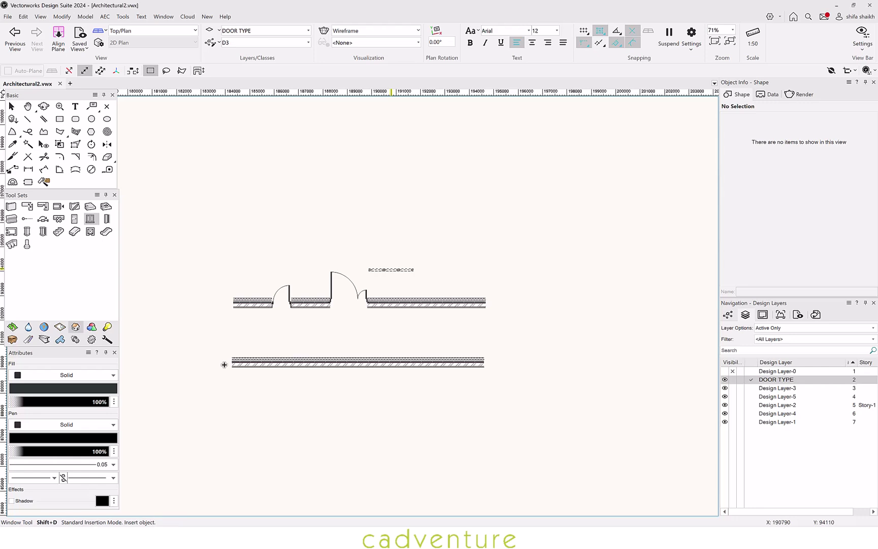
left_click(284, 360)
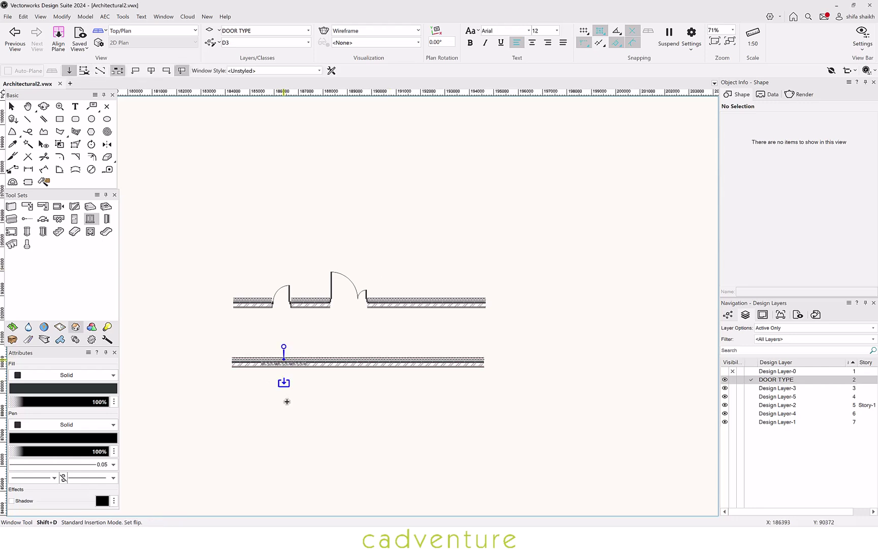
left_click(285, 406)
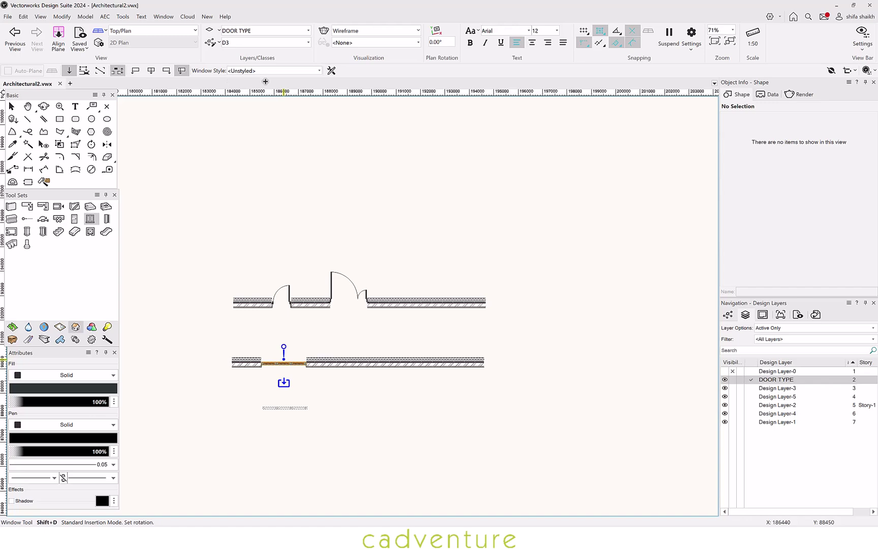
Insert a second window in the Window Hopper Sloped 2W style into the lower wall.
left_click(319, 70)
left_click(422, 161)
left_click(561, 304)
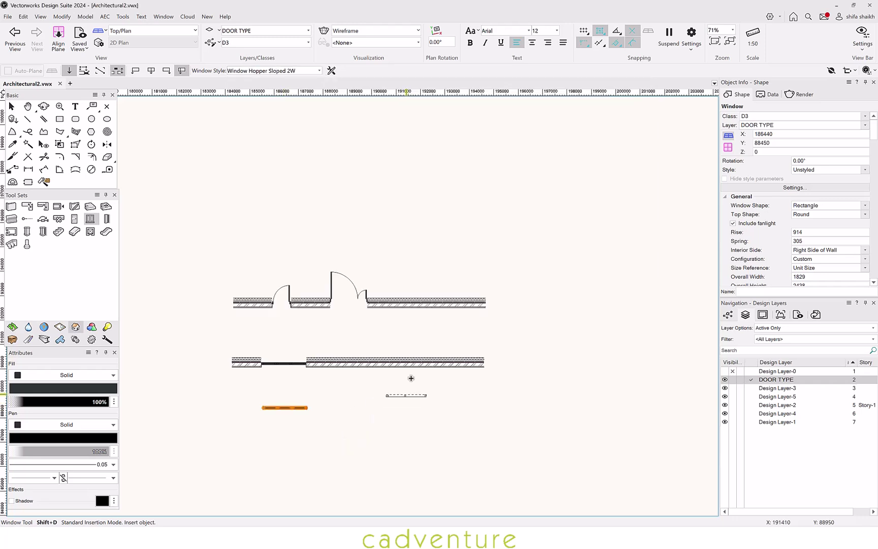
left_click(413, 364)
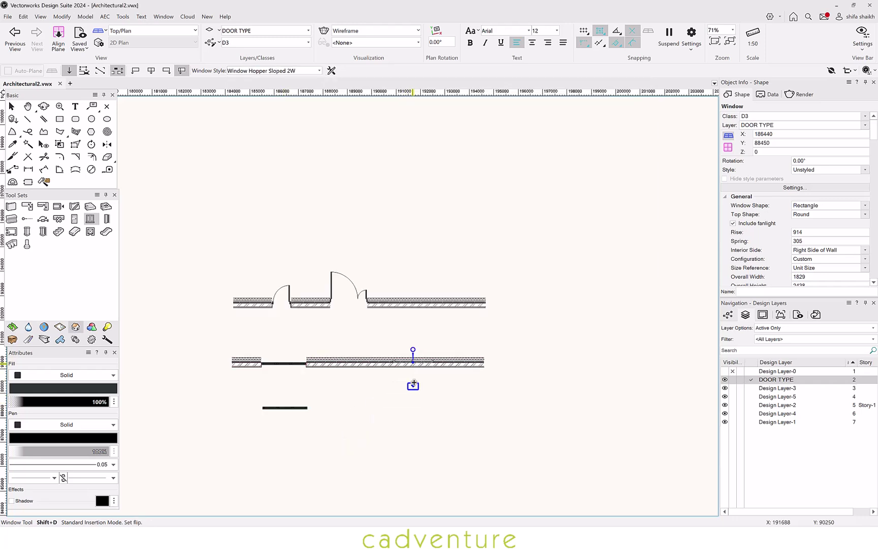
left_click(412, 411)
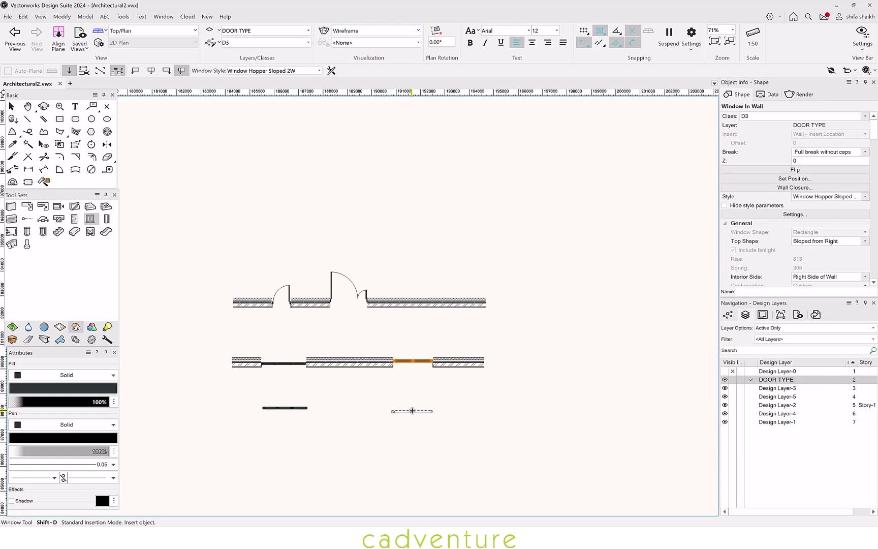
Delete the stray short line below the wall.
left_click(11, 106)
left_click(294, 408)
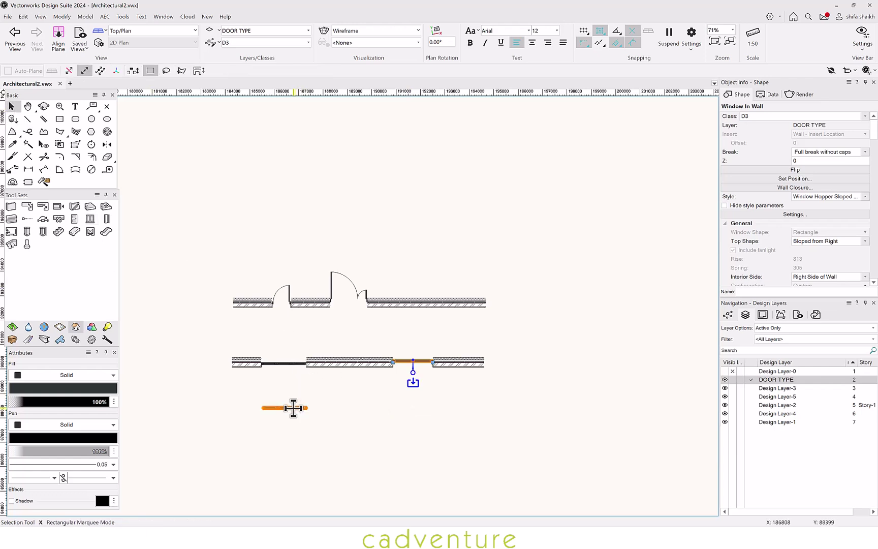
key("Delete")
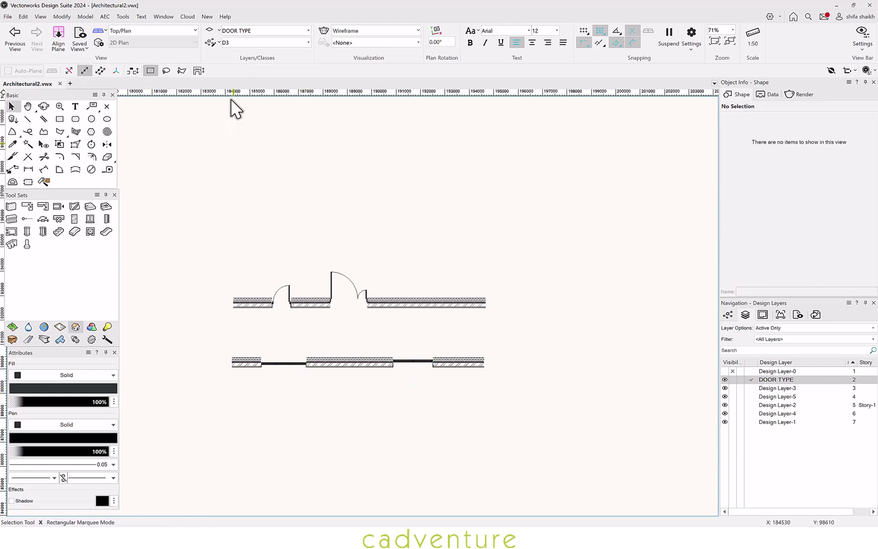
Tilt into a 3D perspective and set the arched window's Z elevation to 300.
left_click(44, 106)
mouse_move(349, 421)
left_mouse_down()
mouse_move(336, 266)
mouse_move(363, 246)
mouse_move(298, 256)
mouse_move(248, 251)
mouse_move(351, 260)
left_mouse_up()
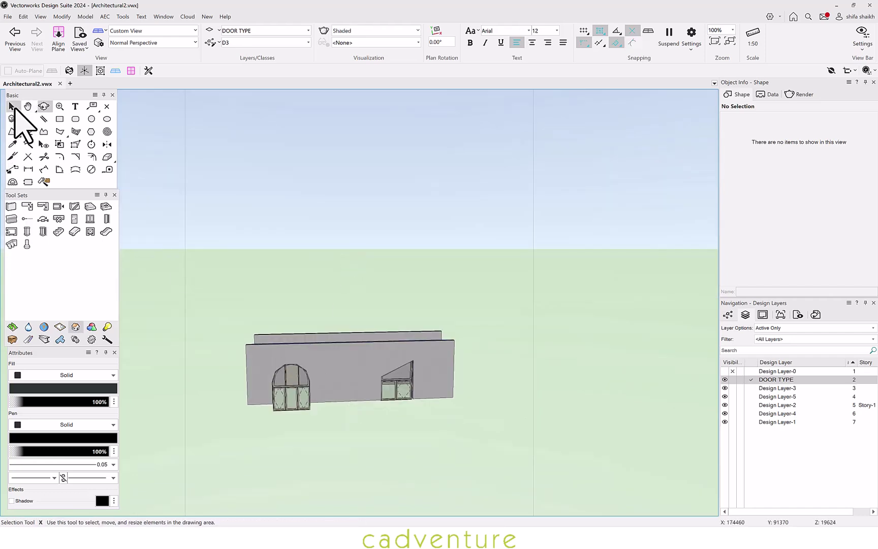
left_click(12, 105)
left_click(303, 401)
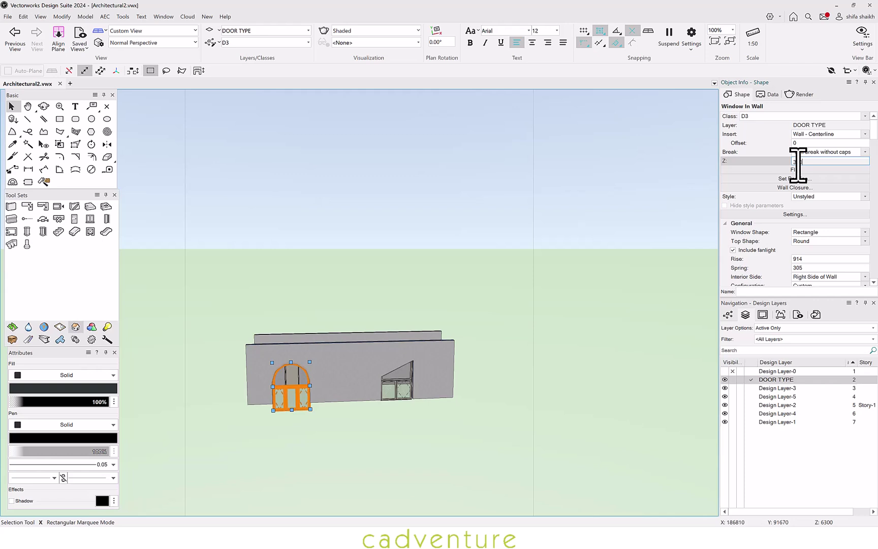
key("Return")
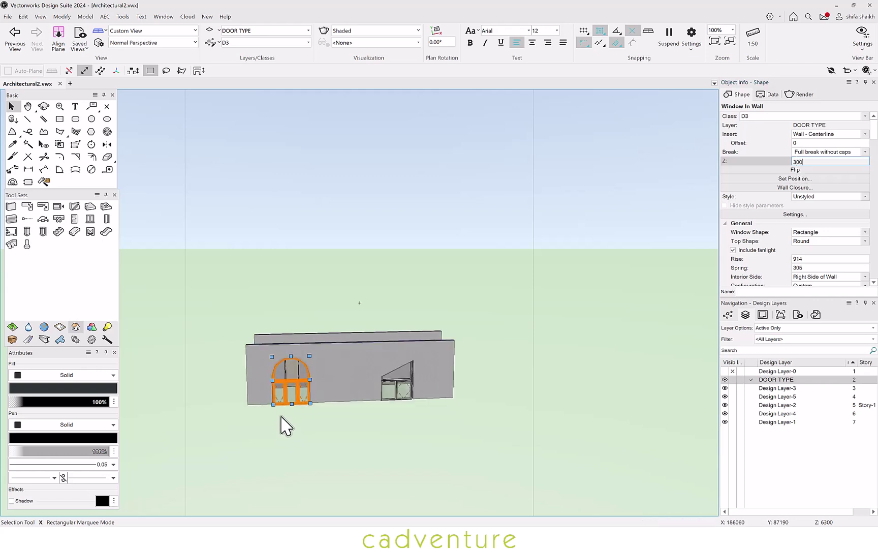
scroll(285, 422, "up", 3)
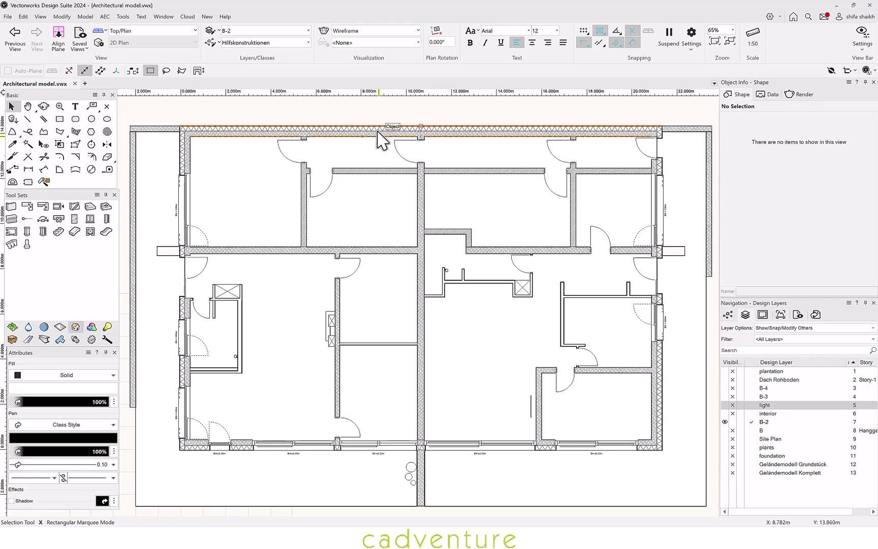
Inspect the top exterior wall, an interior wall, the lower-right door and the floor slab.
left_click(414, 135)
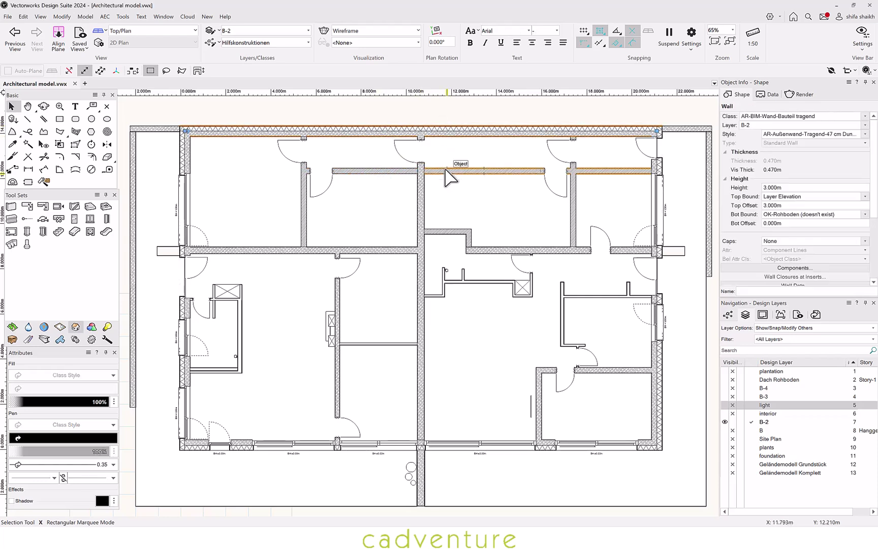
left_click(421, 198)
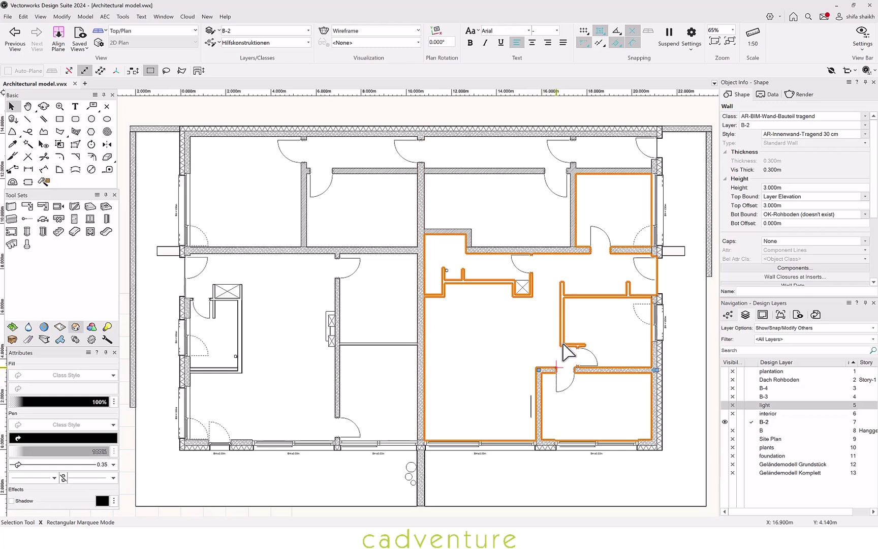
left_click(564, 378)
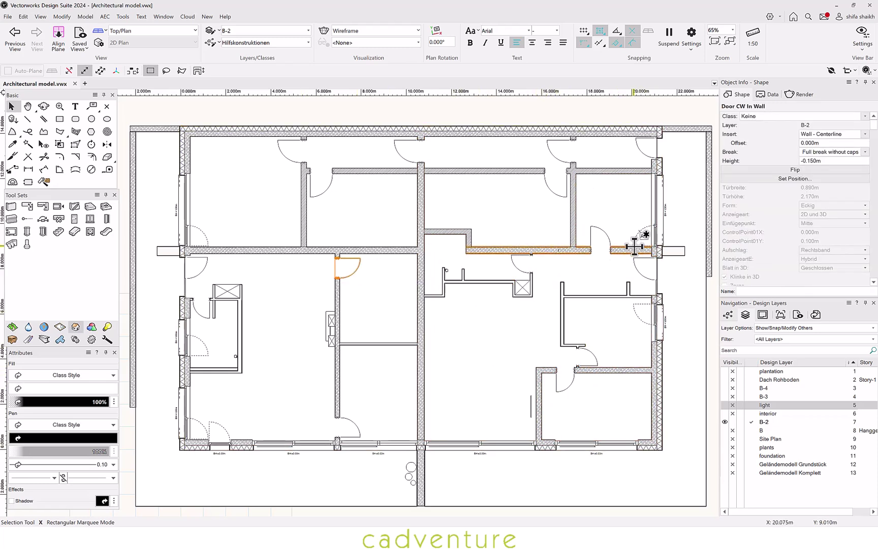
left_click(634, 225)
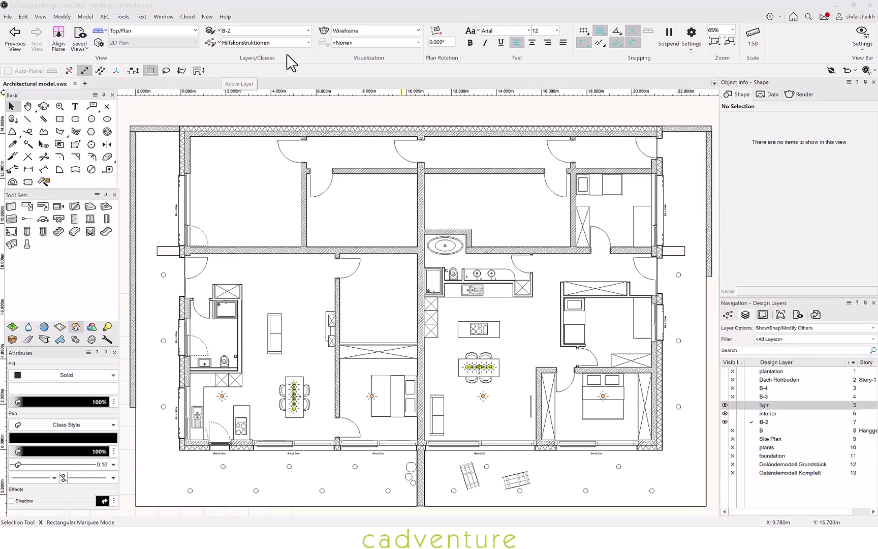
Frame the shaded model and switch to a left isometric view.
left_click(401, 31)
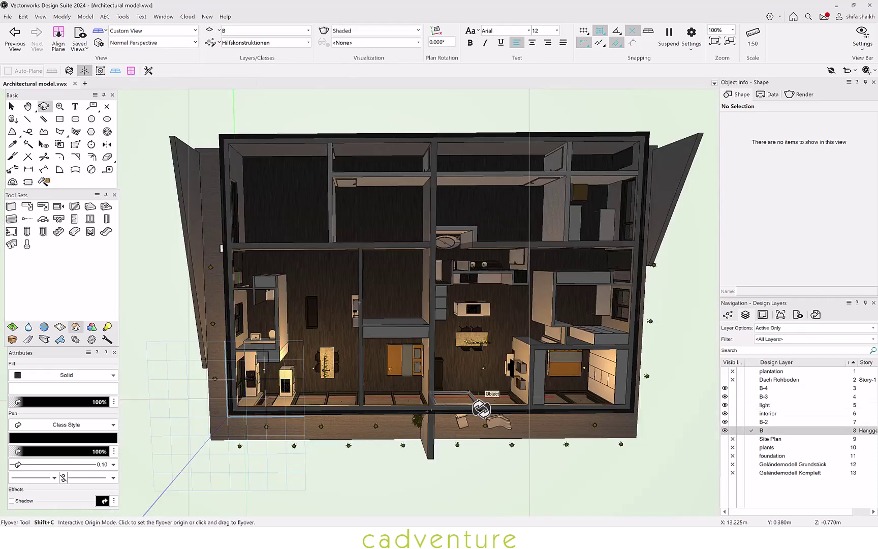
left_click_drag(480, 409, 446, 328)
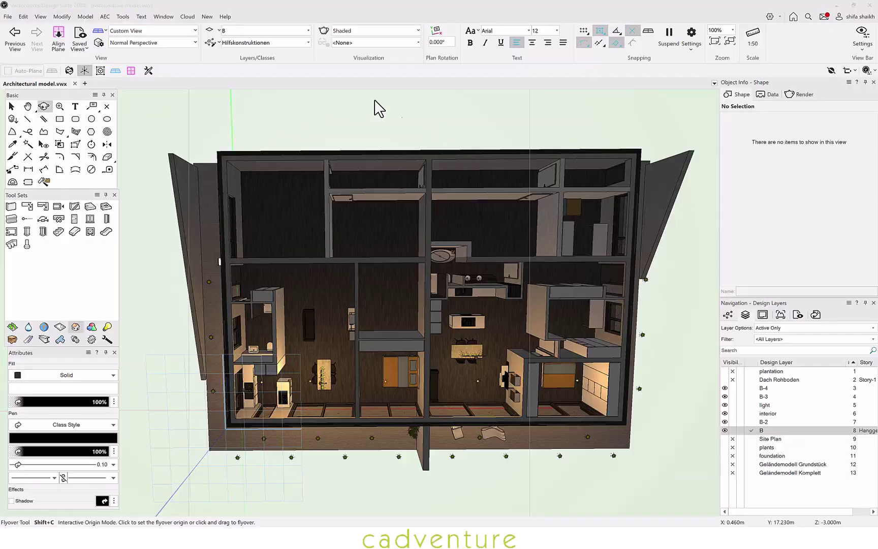
key("5")
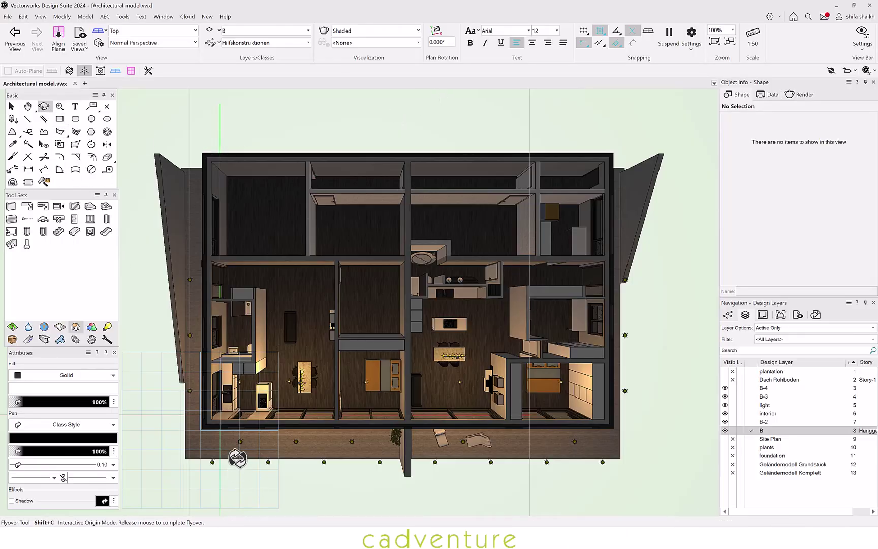
left_click_drag(235, 465, 240, 476)
left_click_drag(240, 390, 297, 353)
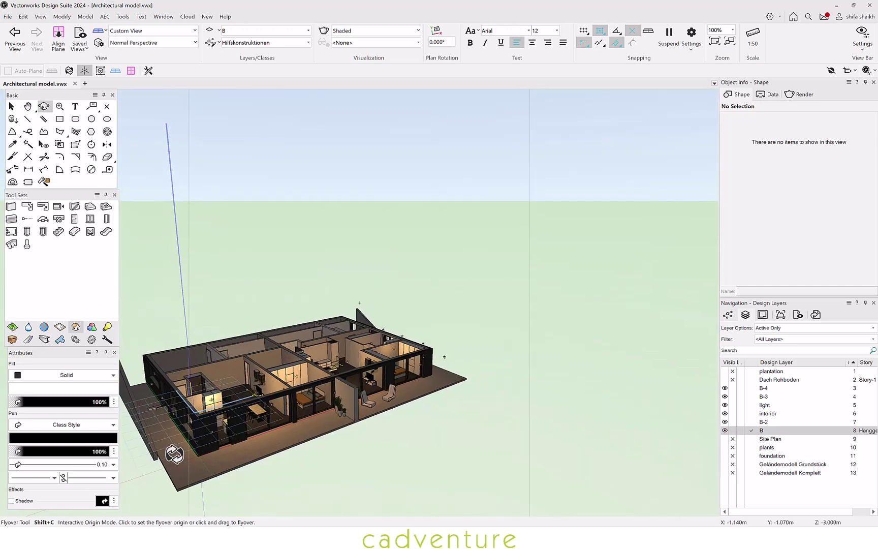
scroll(157, 435, "up", 5)
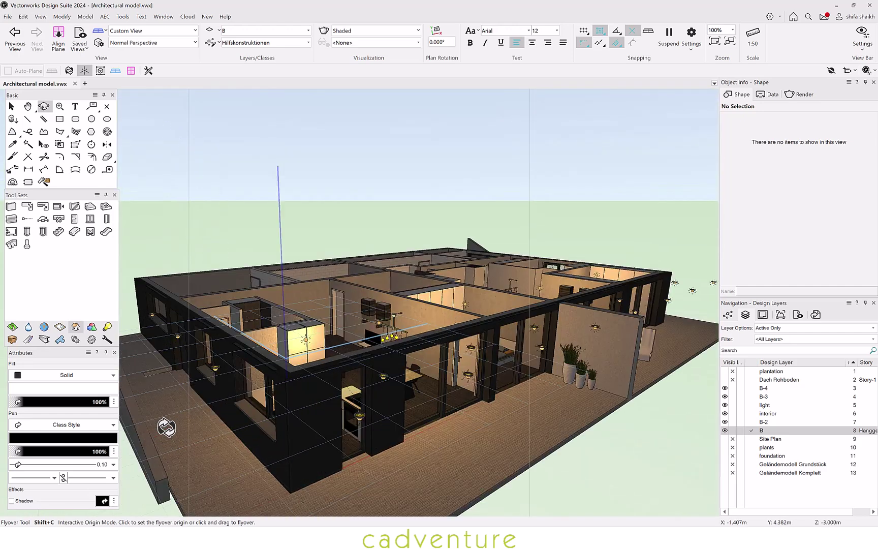
scroll(167, 427, "up", 2)
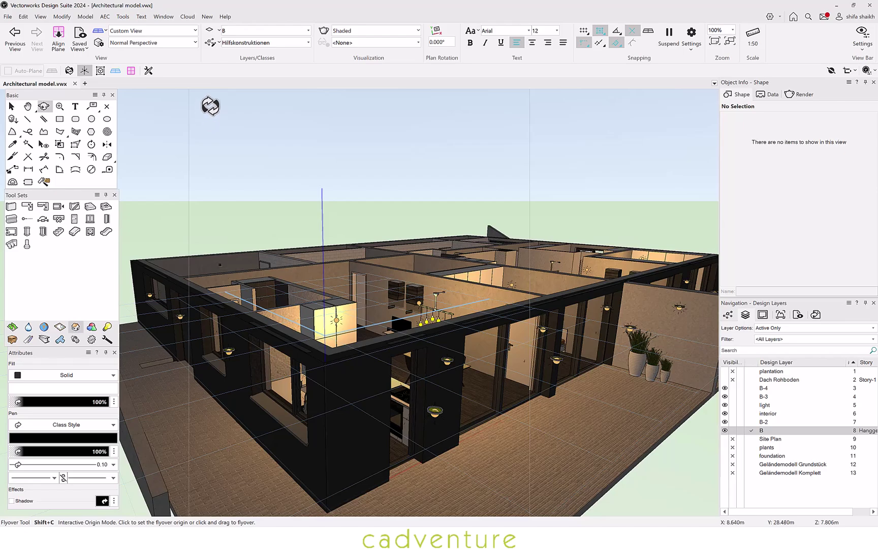
key("KP_1")
Set layer options to Show/Snap/Modify Others and make layer B-4 visible.
key("x")
right_click(548, 293)
left_click(660, 512)
left_click(725, 421)
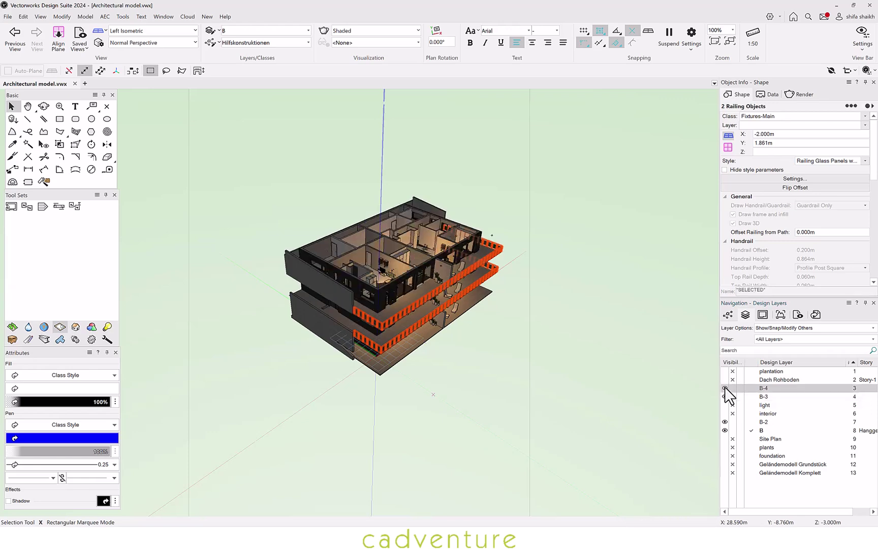
Fly the camera in close to the building's balconies.
left_click(44, 106)
left_click_drag(505, 393, 598, 405)
key("x")
left_click(173, 160)
key("shift+c")
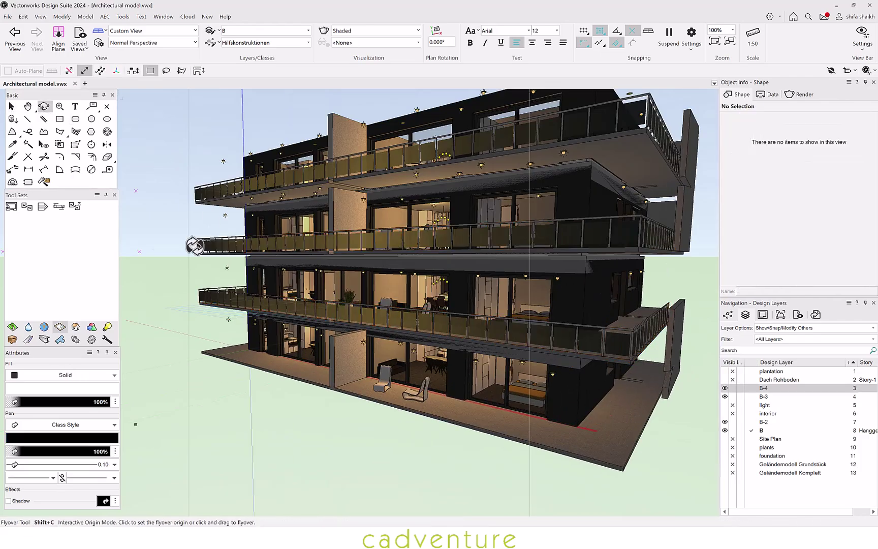
left_click_drag(168, 272, 195, 229)
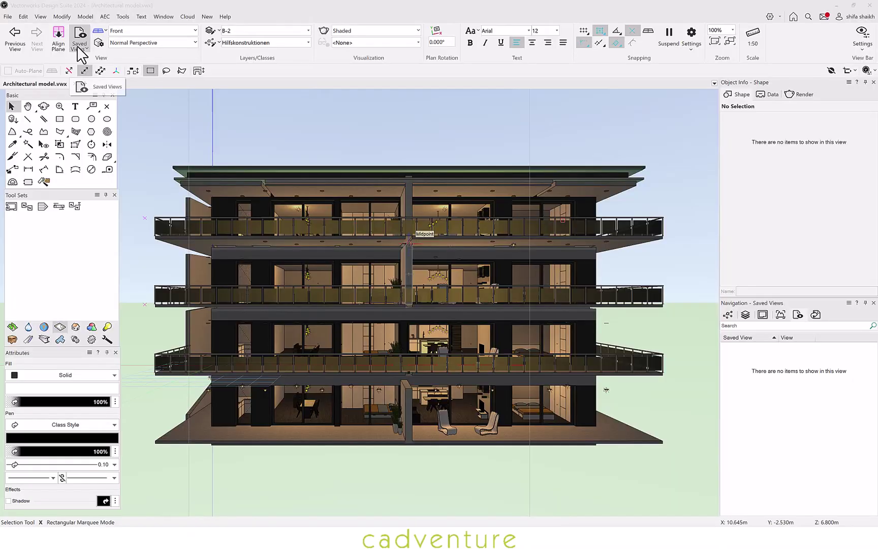
Save the current view as a new saved view named front.
left_click(78, 41)
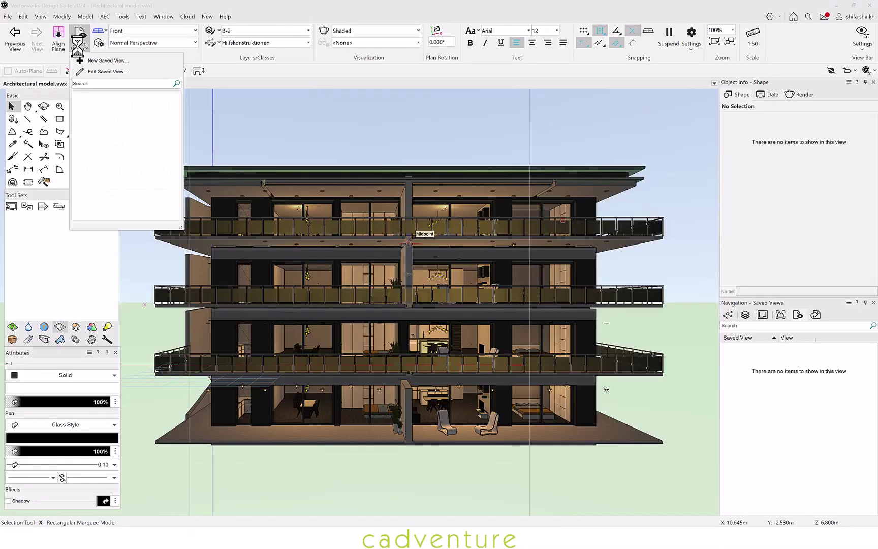
left_click(104, 61)
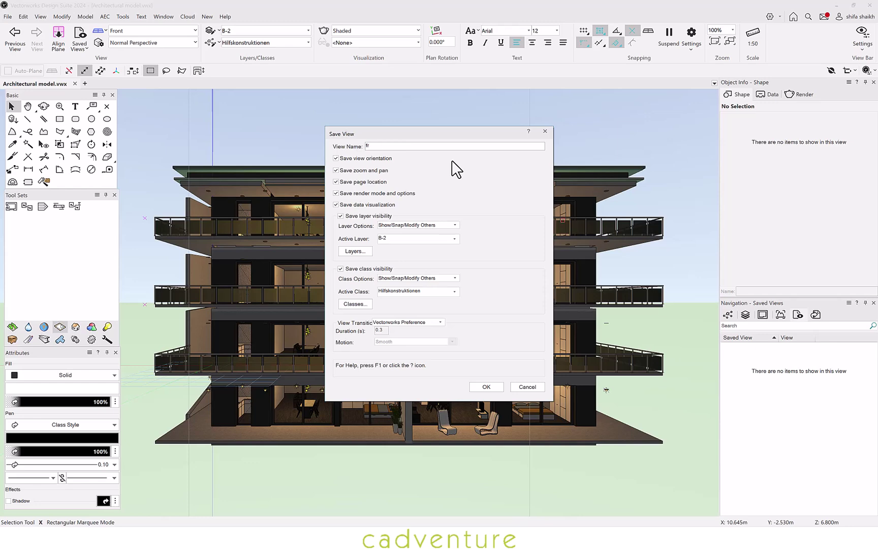
left_click(488, 386)
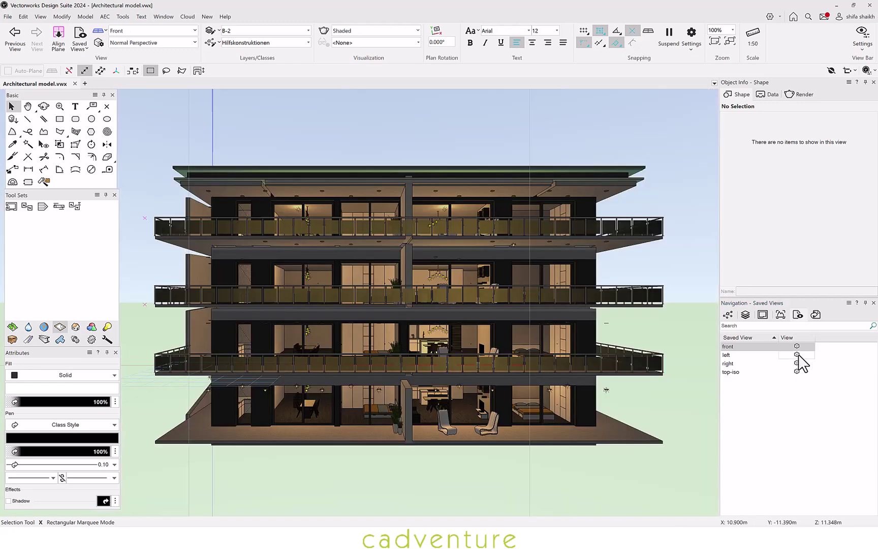
Restore the saved views left, right and top-iso in turn.
left_click(798, 354)
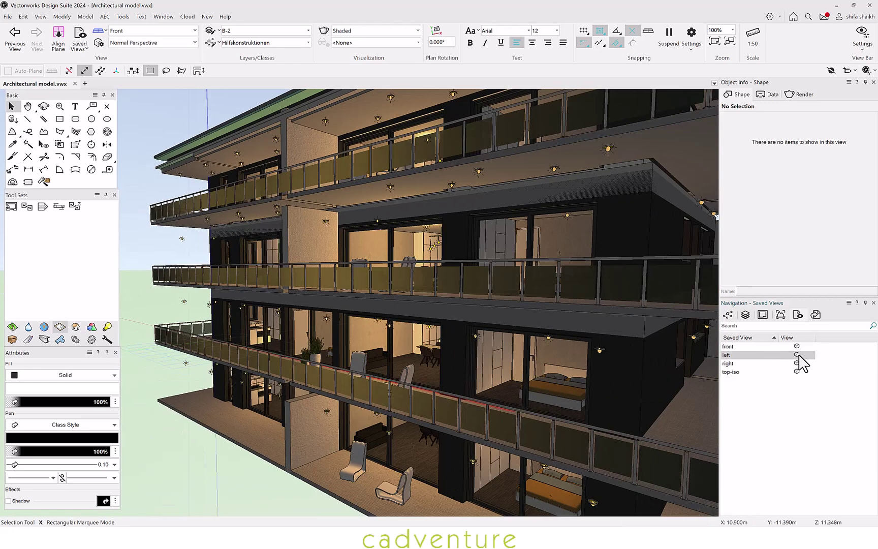
left_click(797, 363)
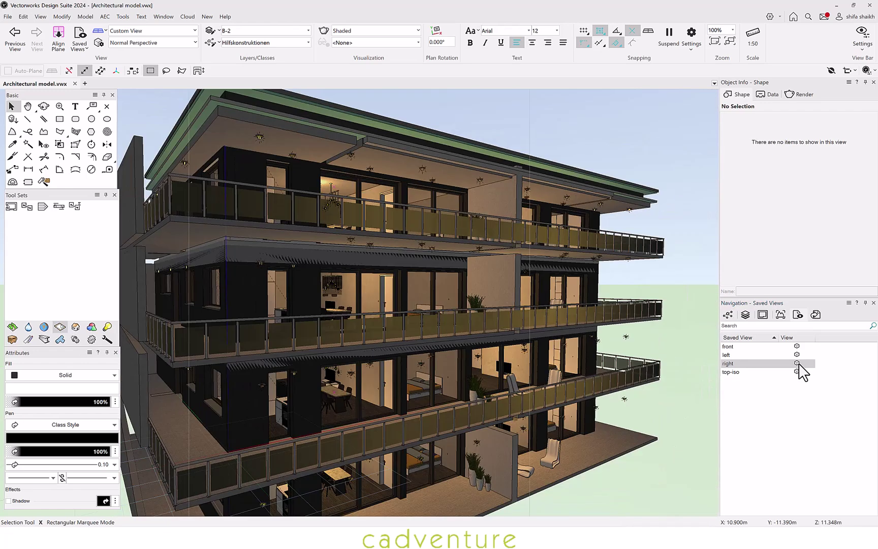
left_click(796, 375)
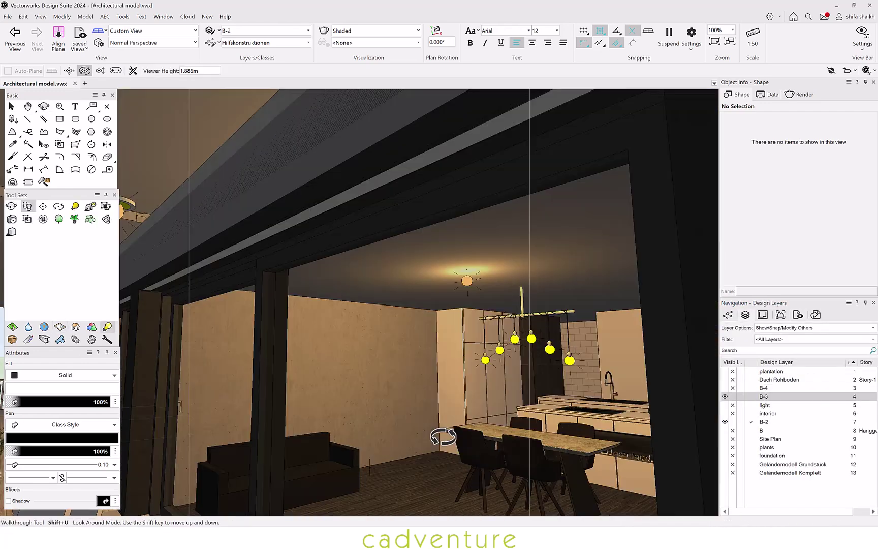
left_click_drag(435, 382, 443, 436)
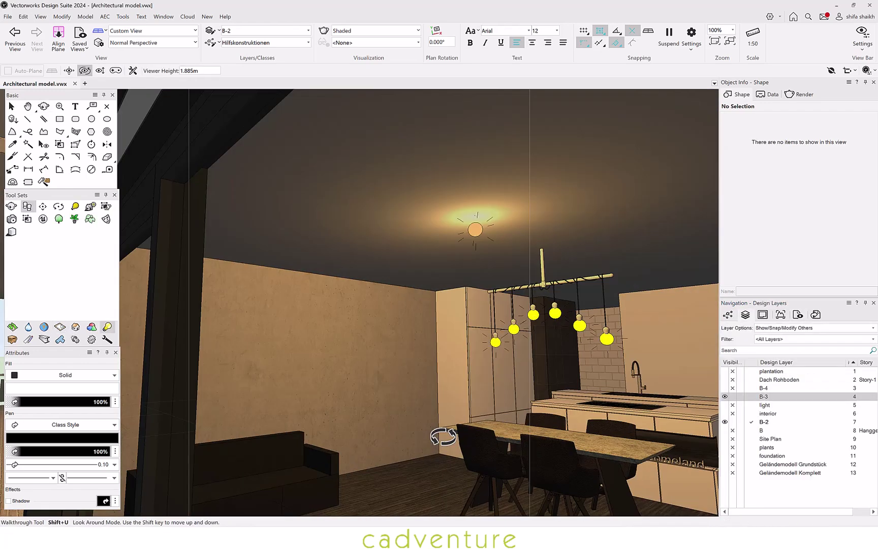
Walk the camera from the pendant lamps past the kitchen and dining area to the TV wall.
left_click_drag(423, 405, 250, 429)
mouse_move(389, 295)
left_mouse_down()
mouse_move(337, 308)
mouse_move(362, 248)
mouse_move(347, 378)
mouse_move(308, 363)
mouse_move(290, 336)
mouse_move(263, 360)
mouse_move(416, 381)
left_mouse_up()
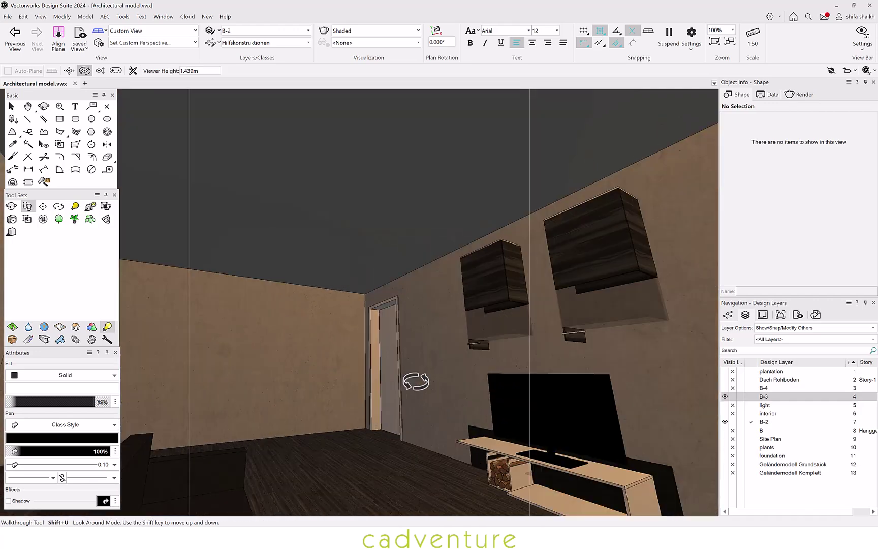
left_click_drag(368, 397, 469, 335)
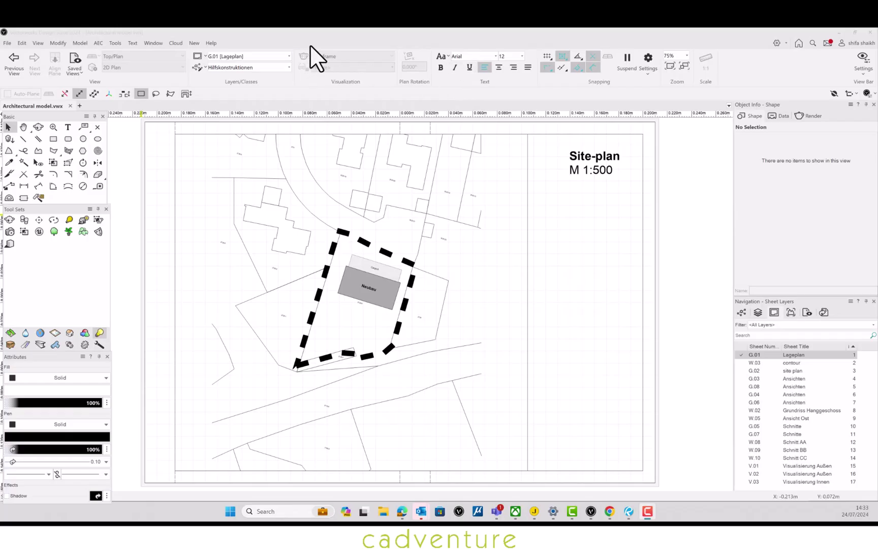
Step through the W.03 contour sheet, G.02 site plan and W.02 Grundriss Hanggeschoss.
key("Down")
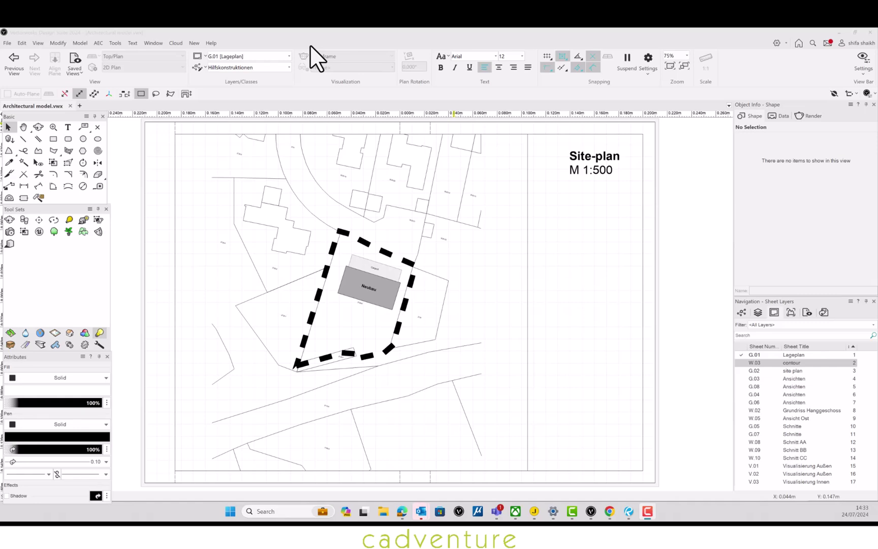
key("Return")
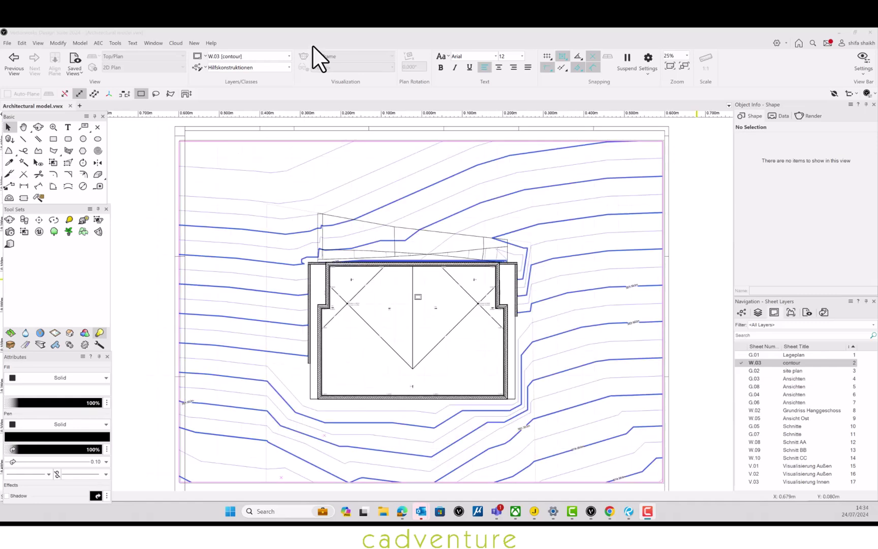
key("Down")
key("Return")
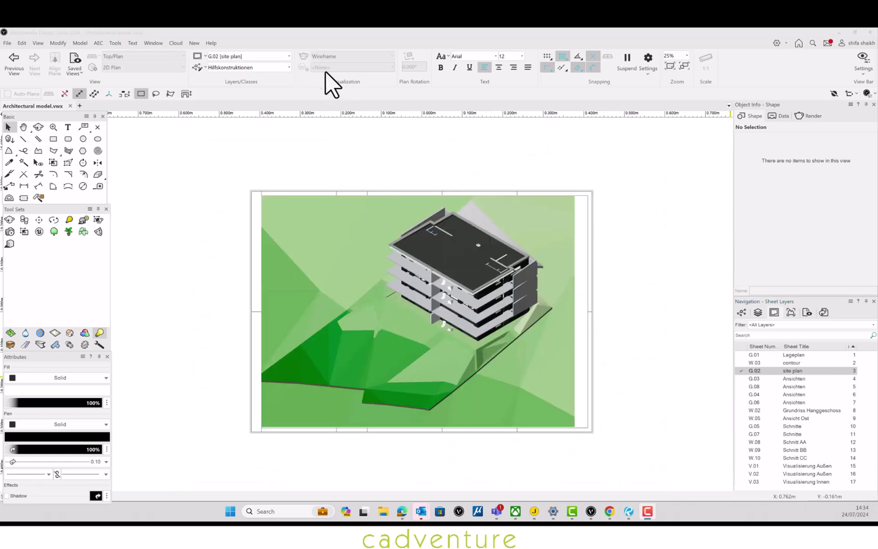
key("Down")
key("Down")
key("Down")
key("Down")
key("Down")
key("Return")
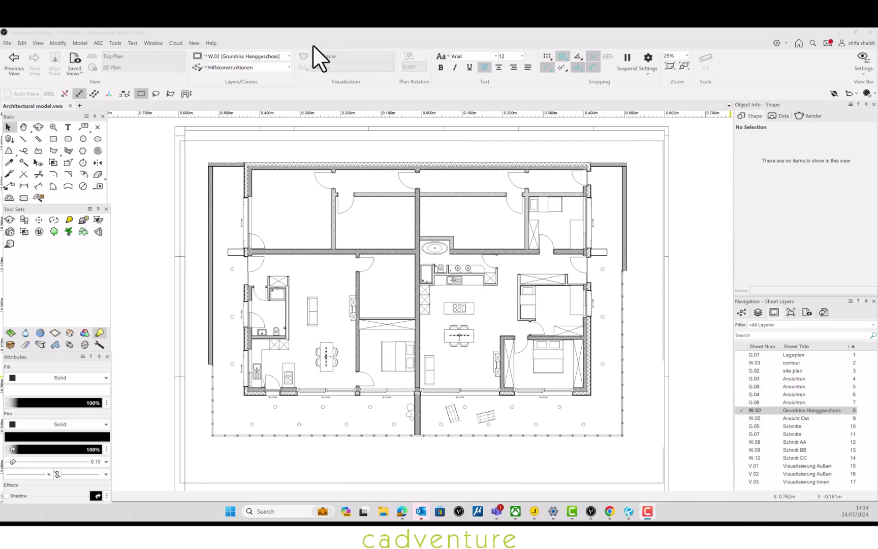
Review the Ansichten elevation sheets G.03, G.08, G.04 and G.06.
key("Up")
key("Up")
key("Up")
key("Up")
key("Return")
key("Down")
key("Return")
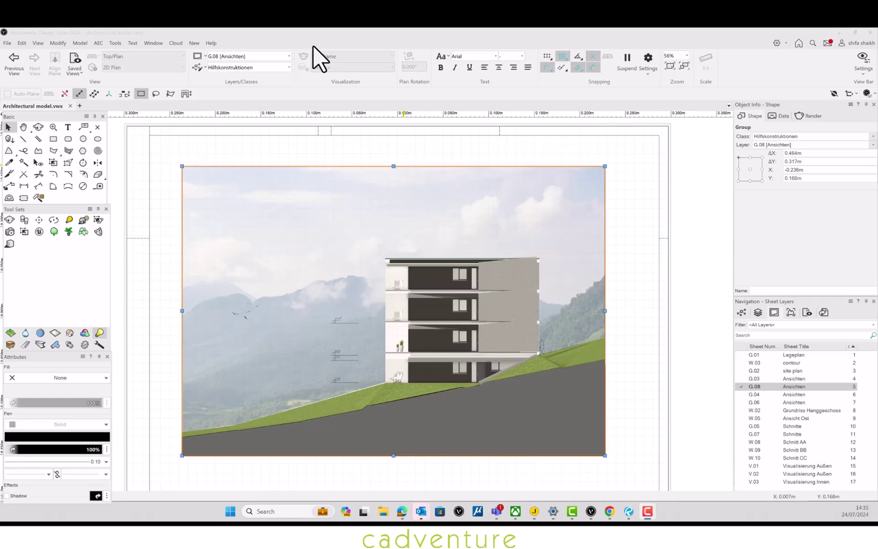
key("Down")
key("Return")
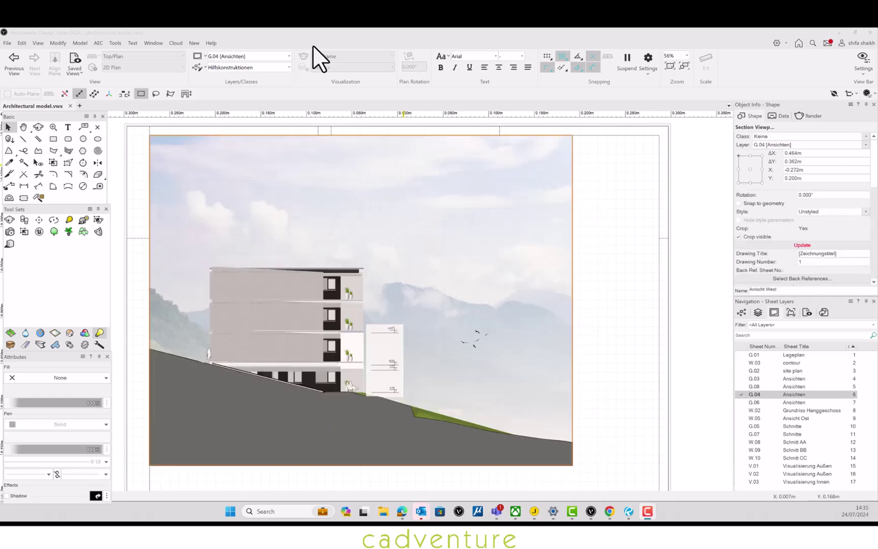
key("Down")
key("Return")
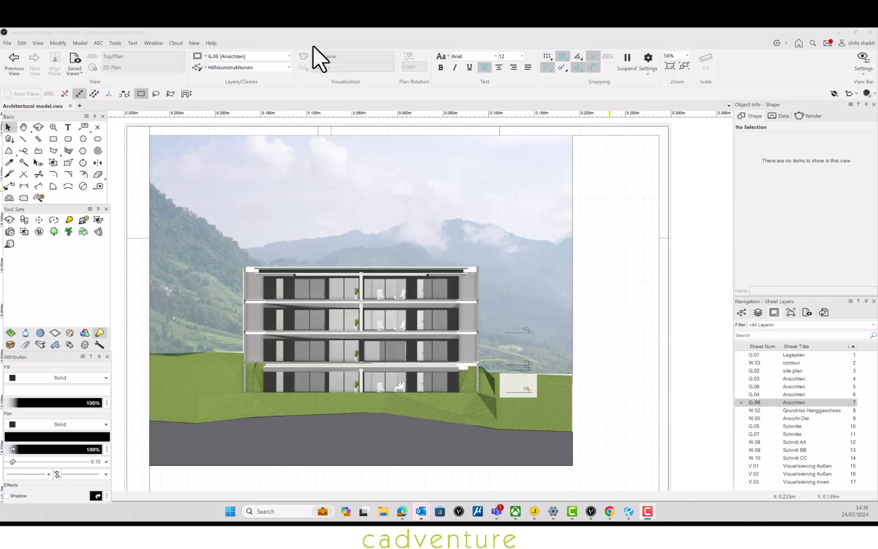
Step through the Schnitte section sheets G.05 and G.07.
key("Down")
key("Down")
key("Down")
key("Return")
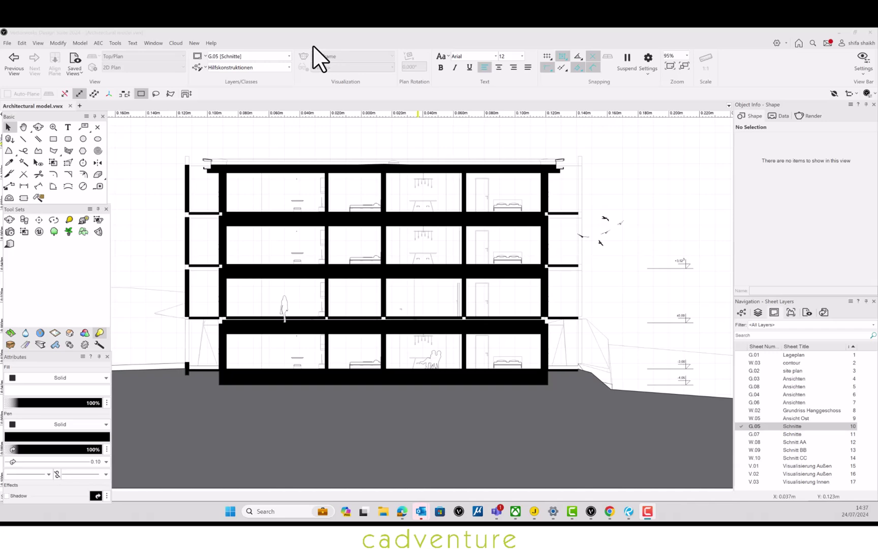
key("Down")
key("Return")
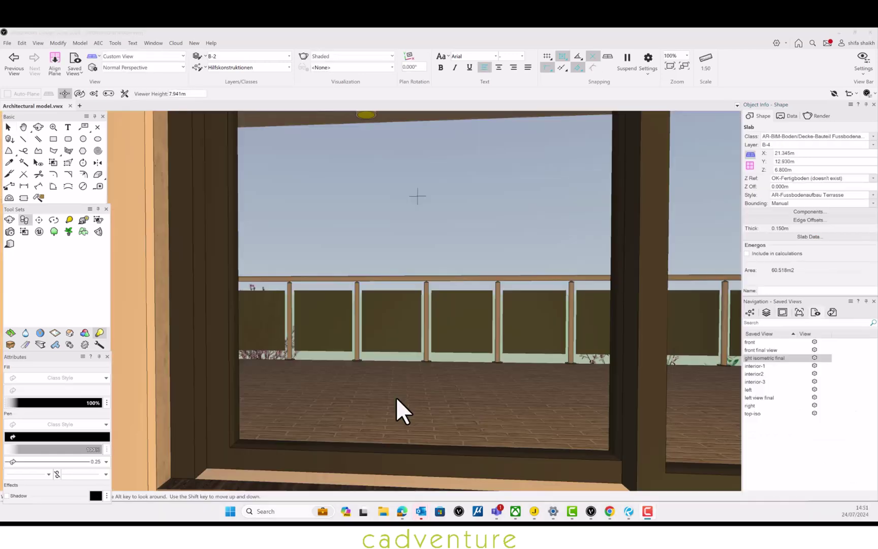
Walk the camera forward through the window onto the balcony beside the garden plants.
left_click(65, 91)
left_click_drag(353, 399, 323, 386)
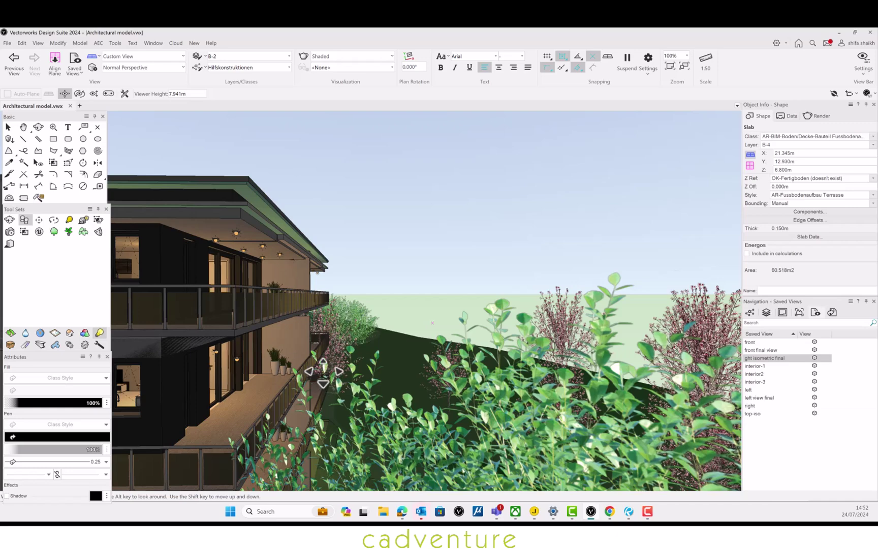